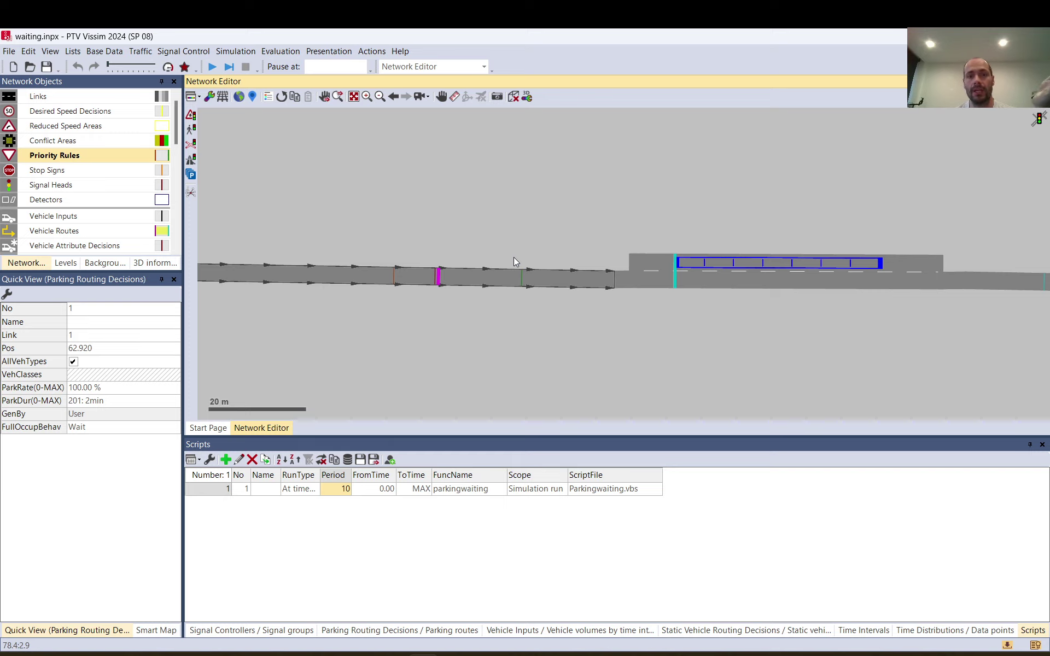
Run the simulation to observe how vehicles fill the parking lot and queue at the signal head, and stop it
click(488, 206)
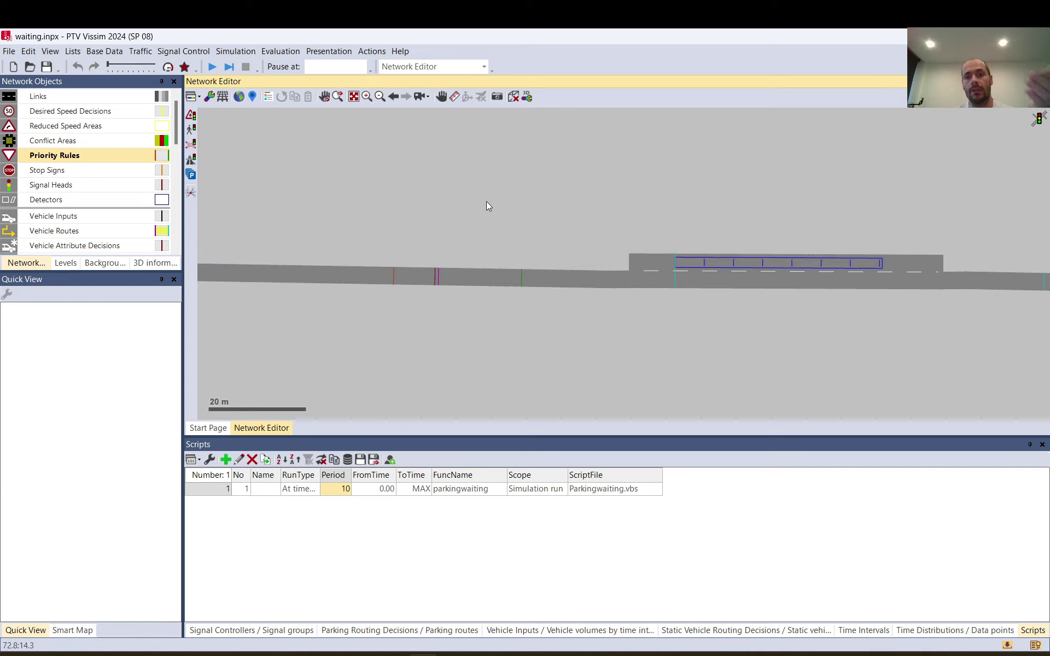
click(212, 66)
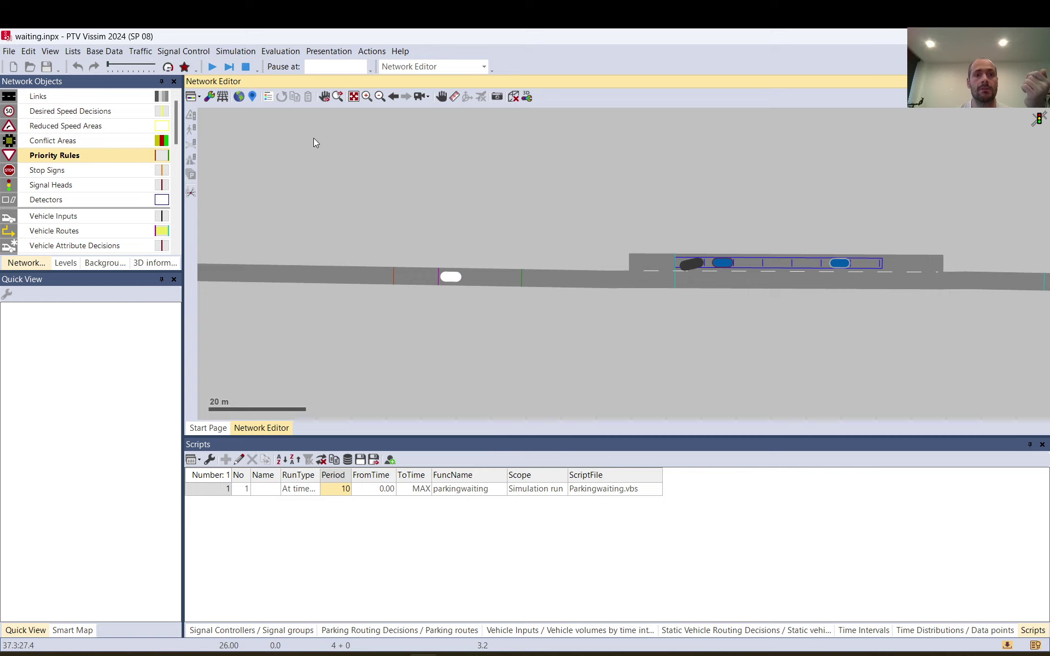
click(213, 67)
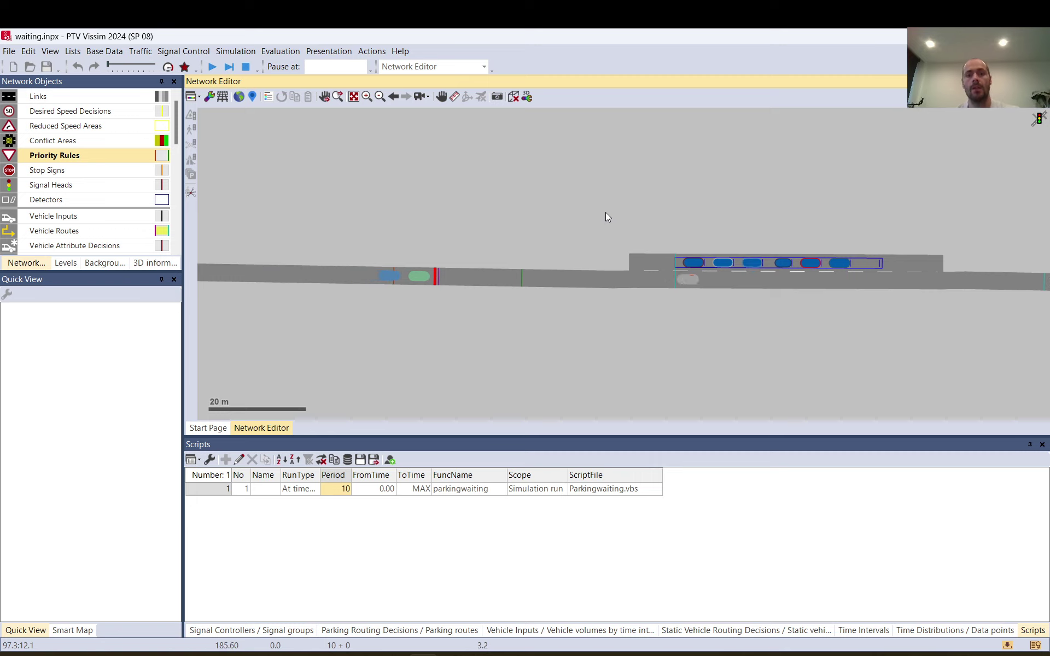
click(246, 66)
Inspect link 3 and its parking lot, and choose the 201: 2min parking duration for the parking routing decision
click(727, 273)
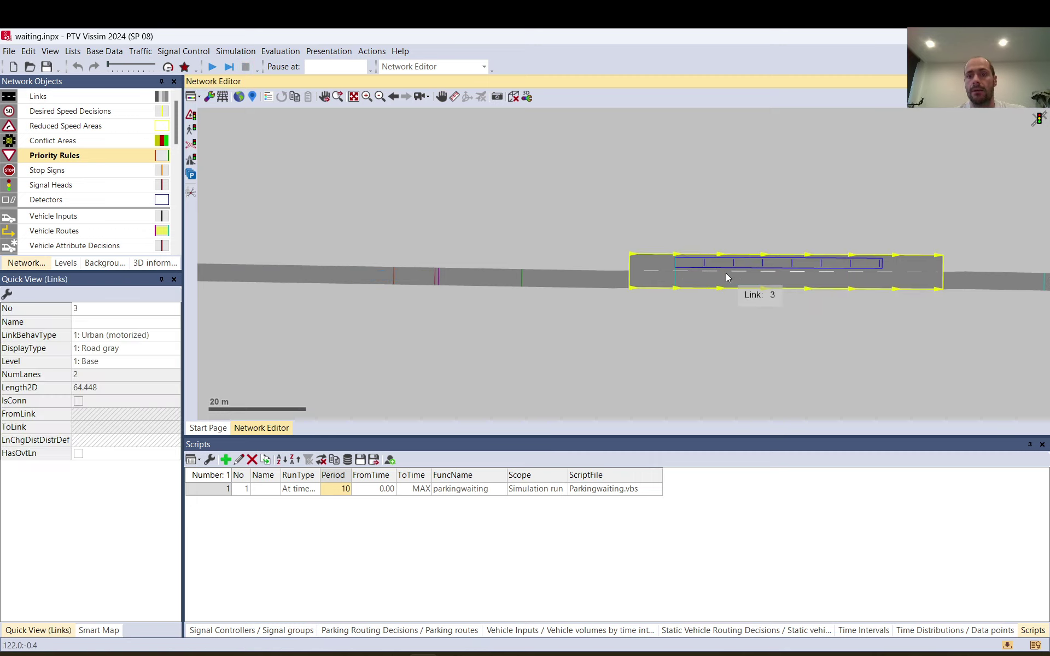
click(729, 268)
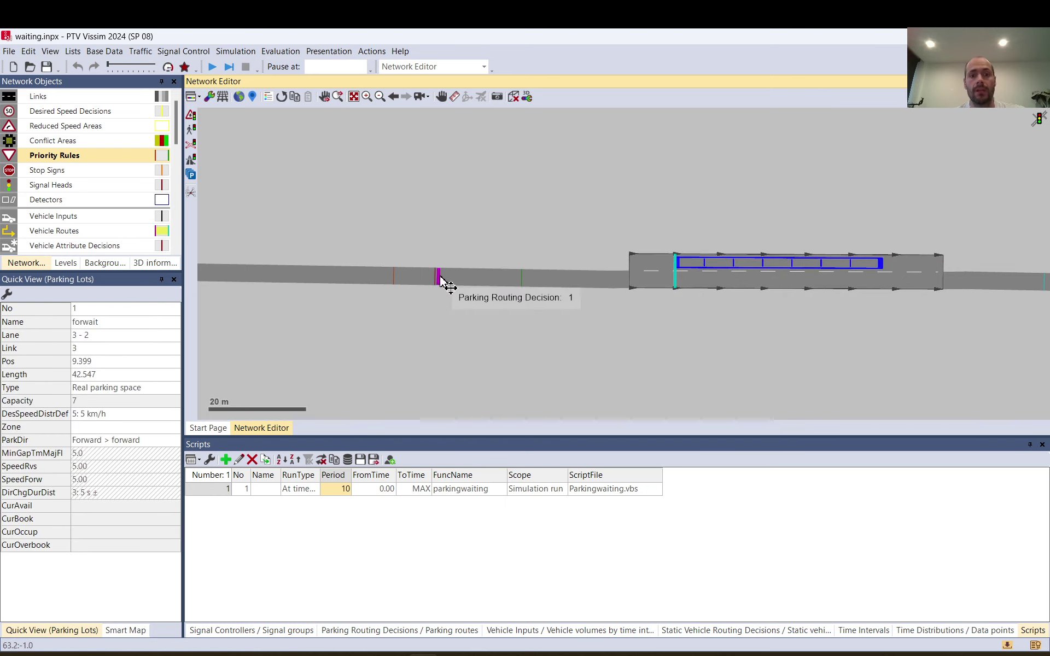
click(456, 288)
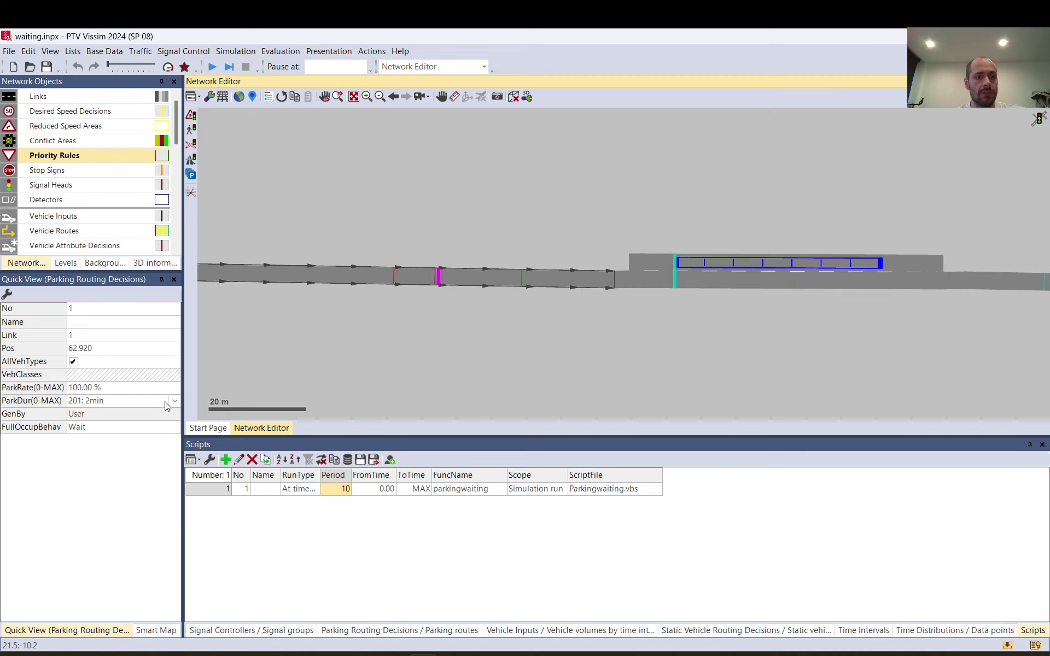
click(173, 400)
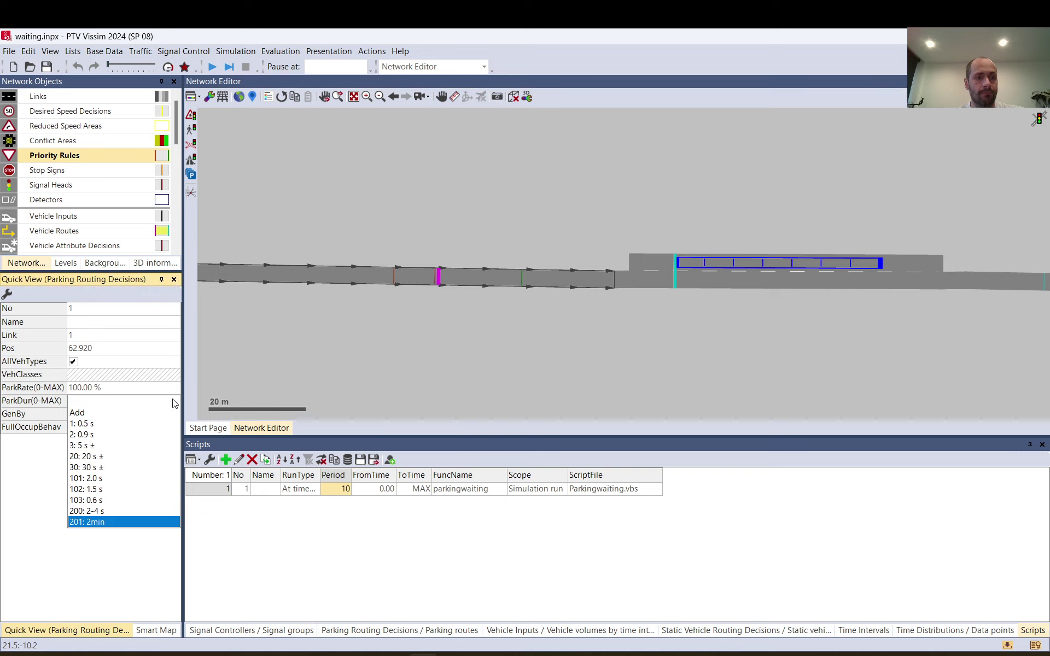
click(99, 523)
Open the list of time distributions from the base data
click(124, 51)
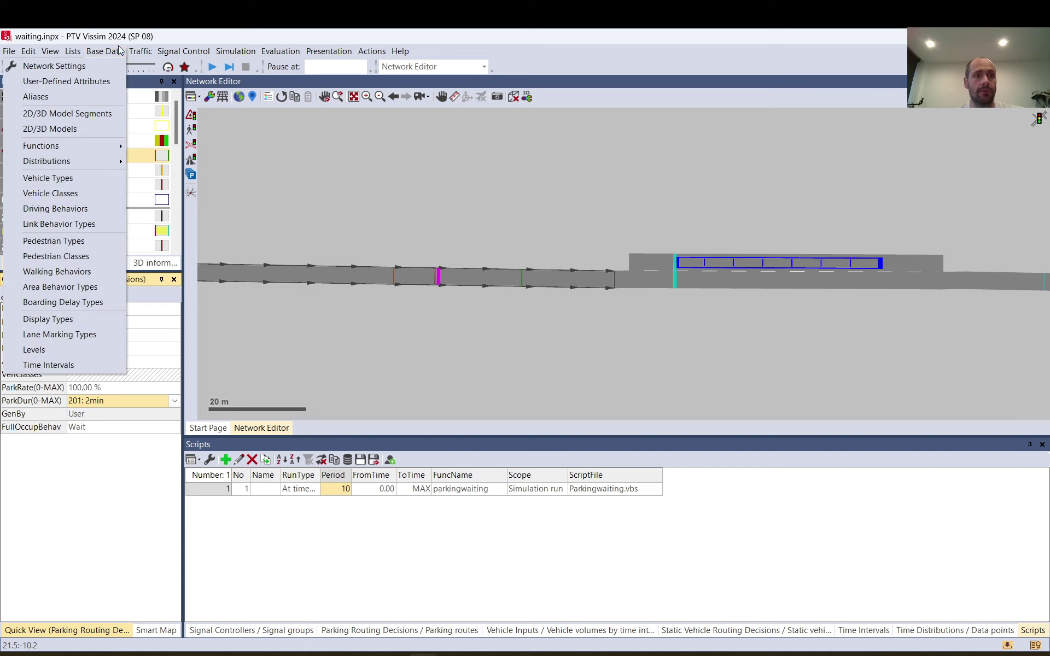
click(46, 365)
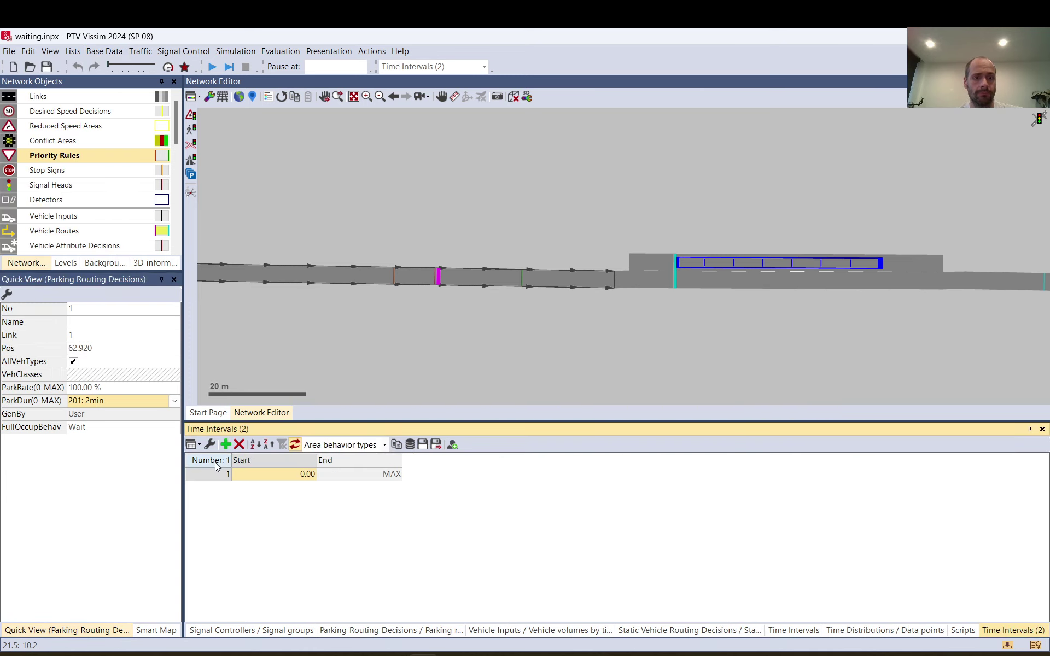
click(143, 52)
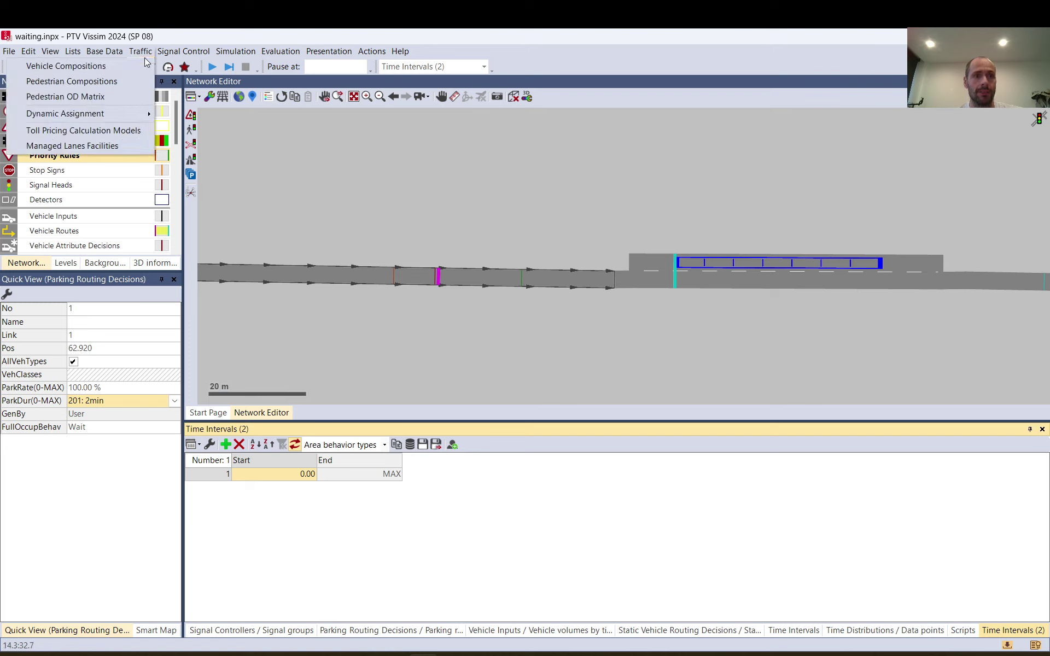
mouse_move(104, 51)
mouse_move(90, 161)
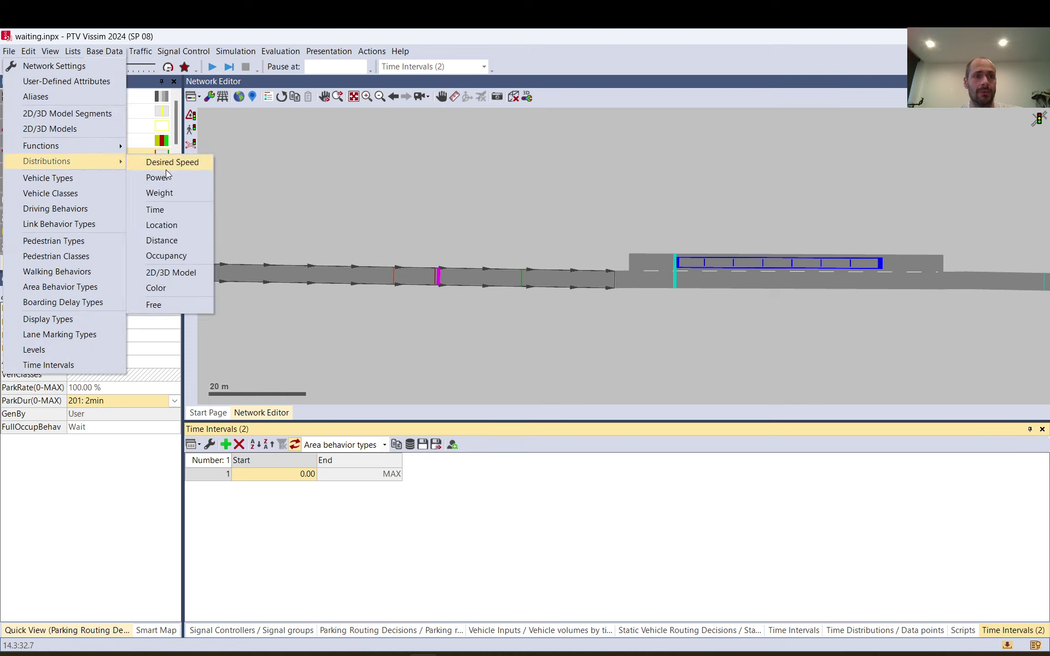
click(163, 208)
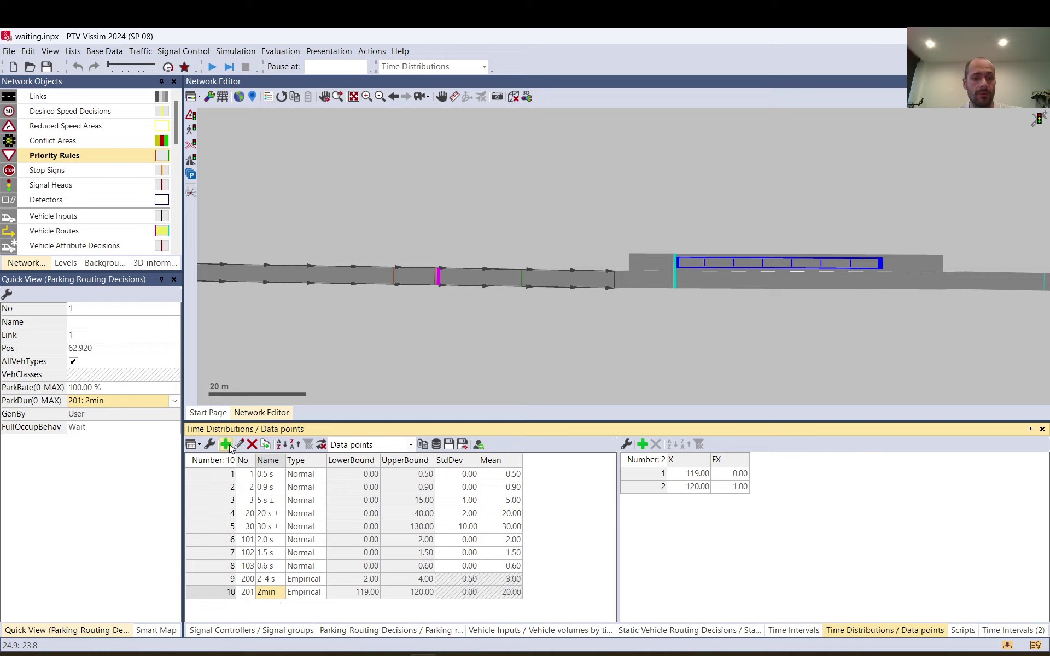
Set the 2min time distribution to the Empirical type with a lower limit of 119 s and an upper limit of 120 s
double_click(223, 593)
click(464, 180)
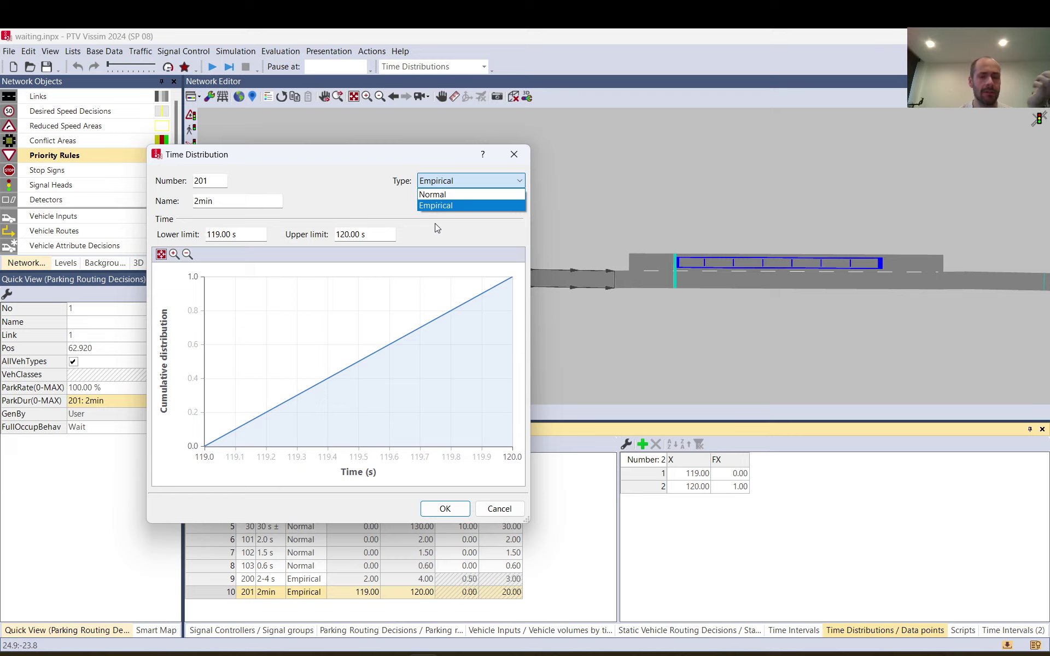
click(435, 195)
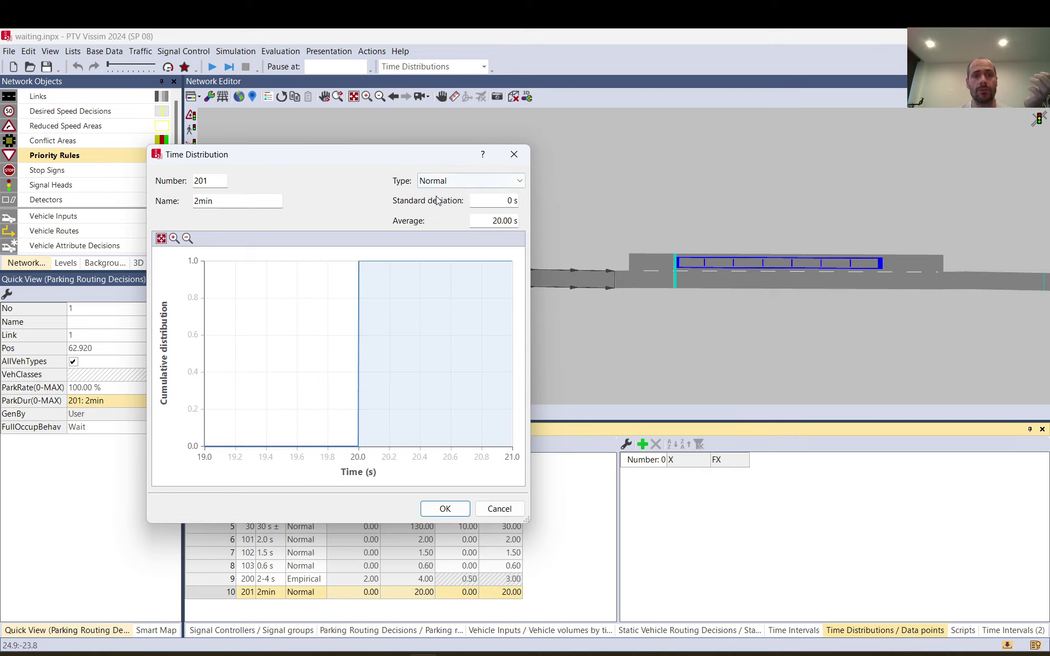
click(464, 181)
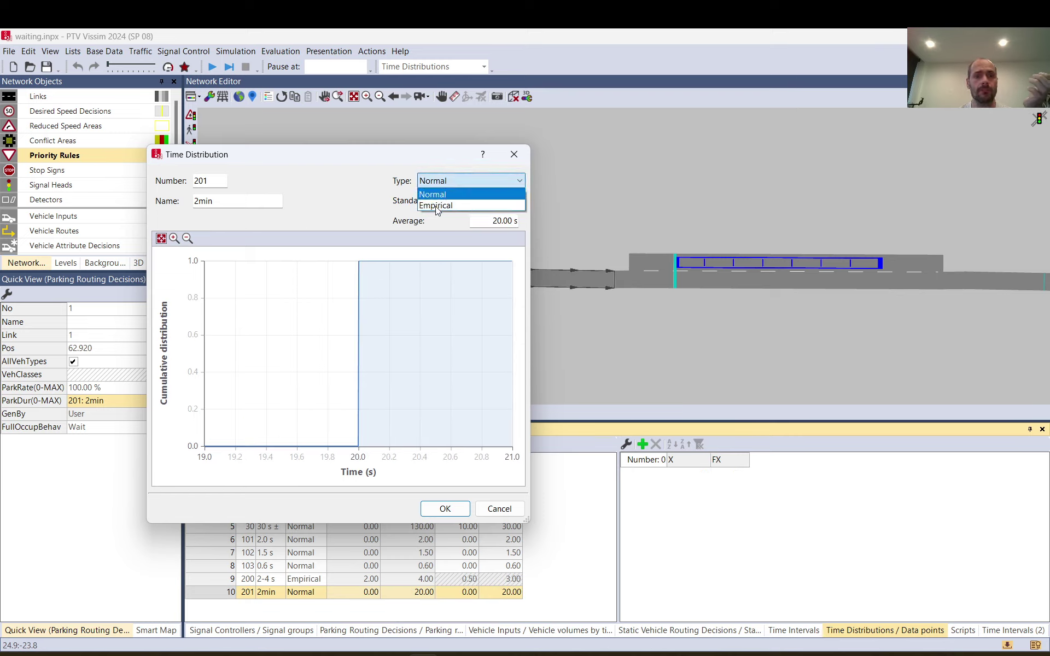
click(436, 206)
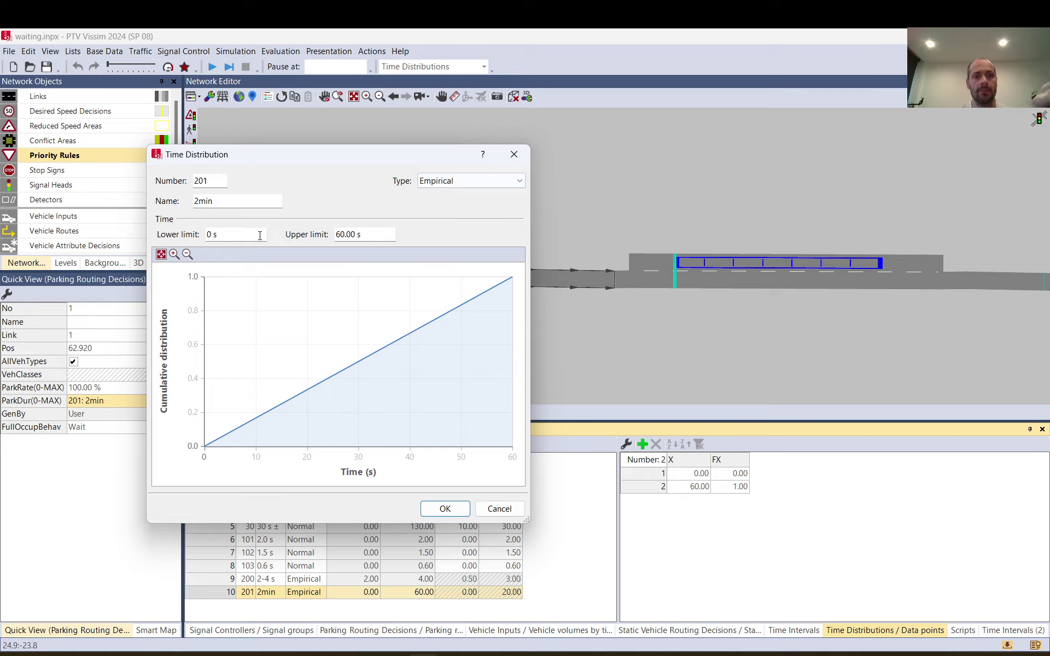
click(225, 234)
text(119)
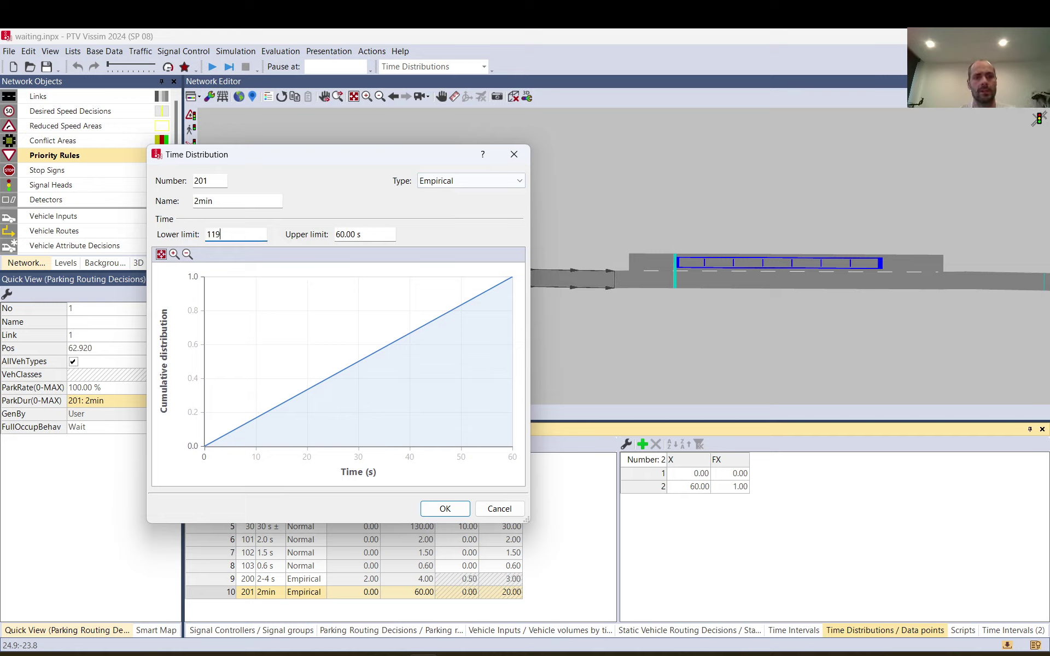
key(Tab)
text(120)
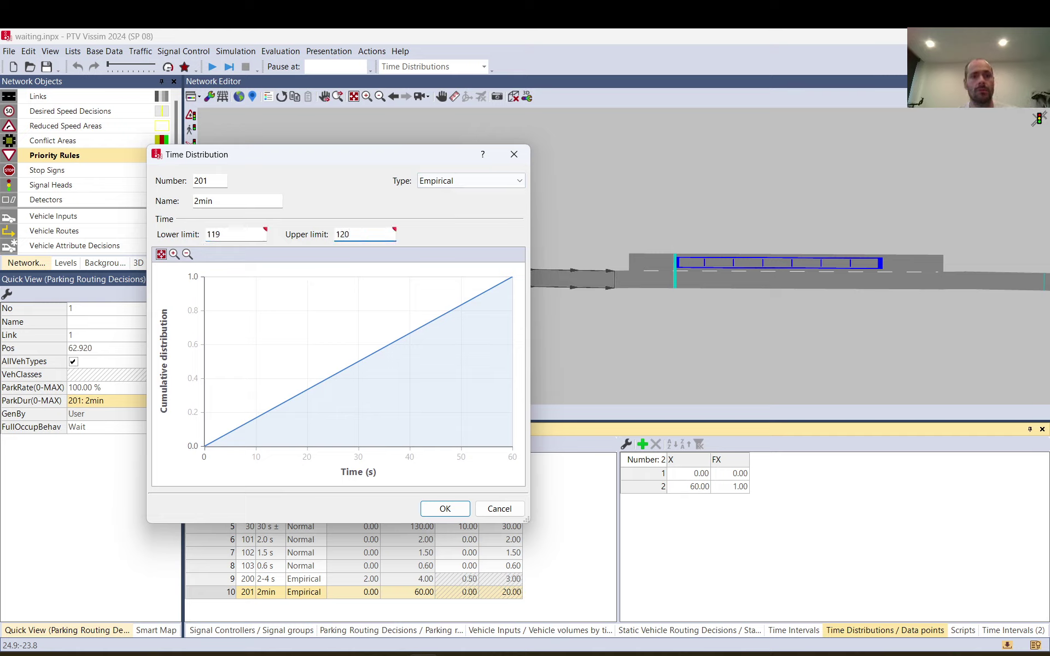
click(434, 509)
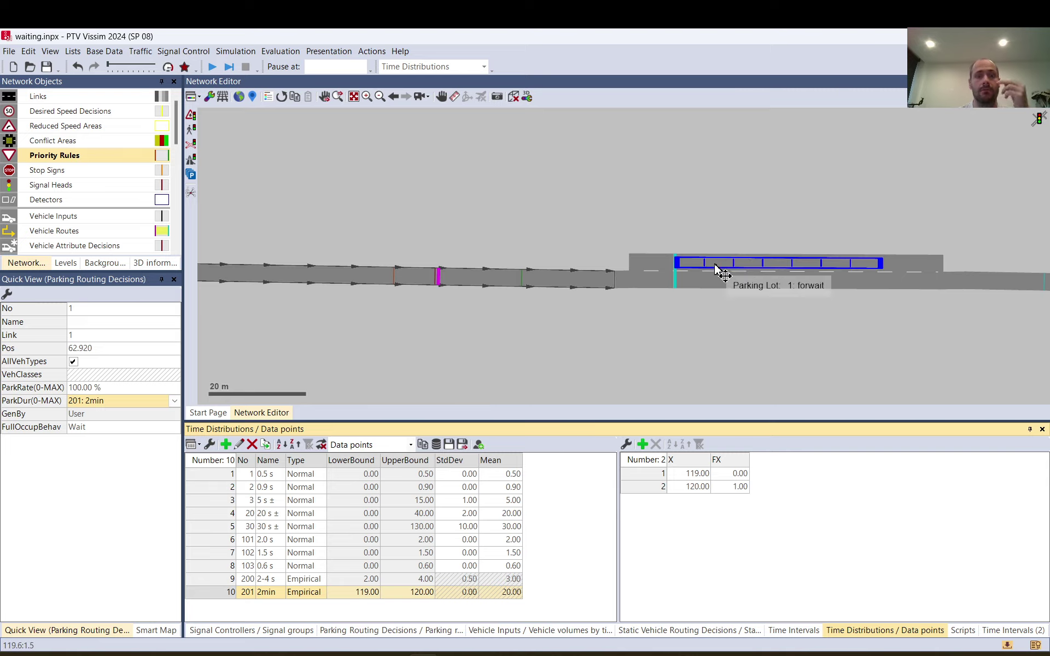
Set the parking routing decision's full occupancy behaviour to Drive On
click(173, 432)
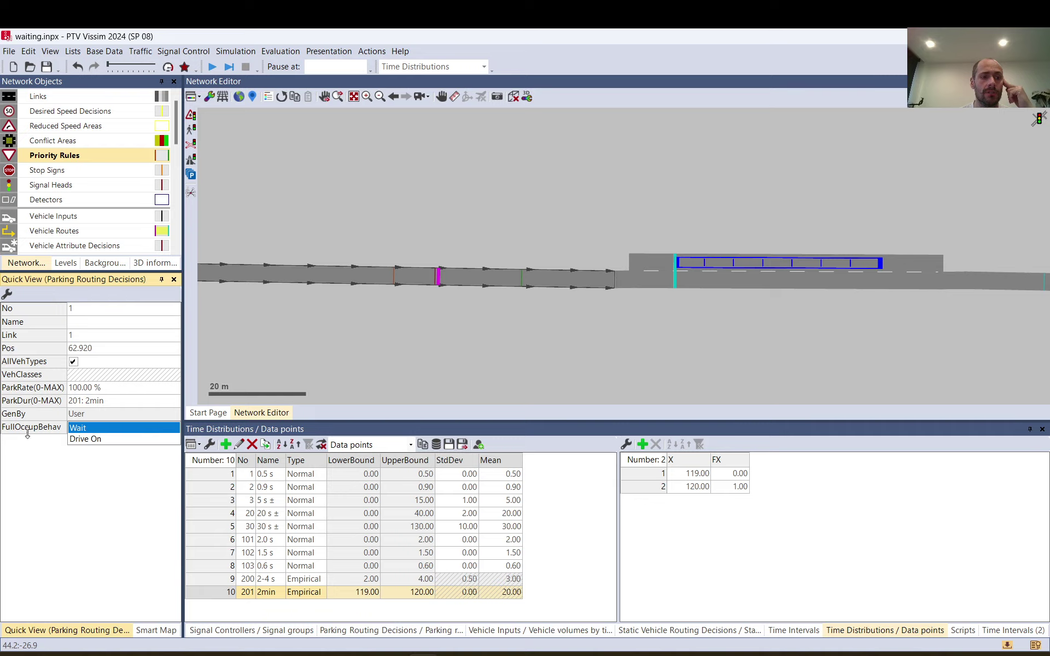
click(97, 440)
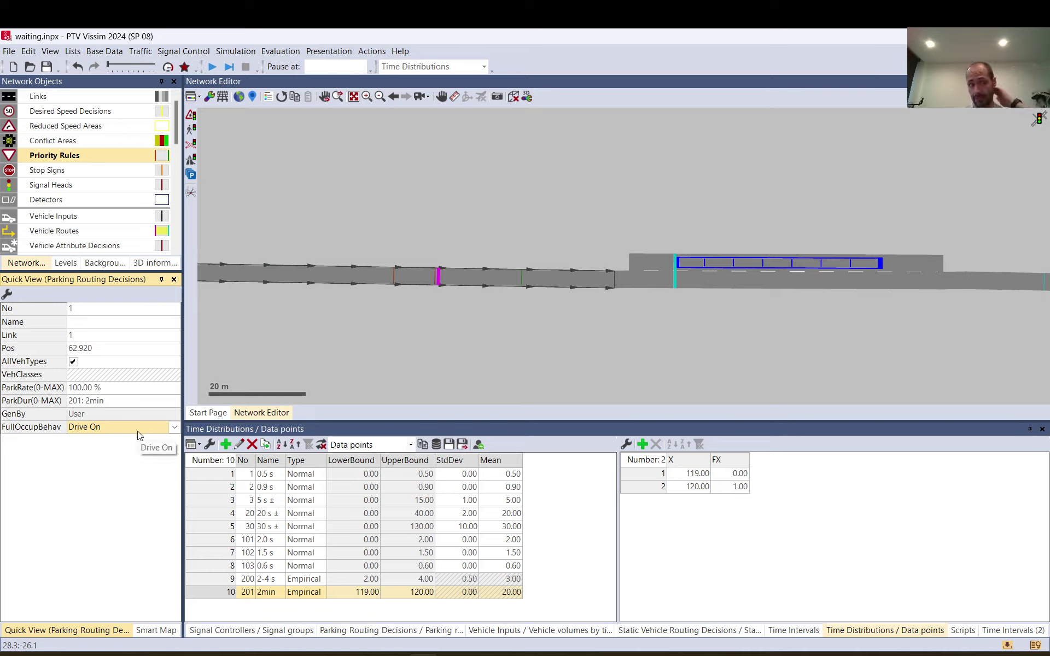
click(439, 321)
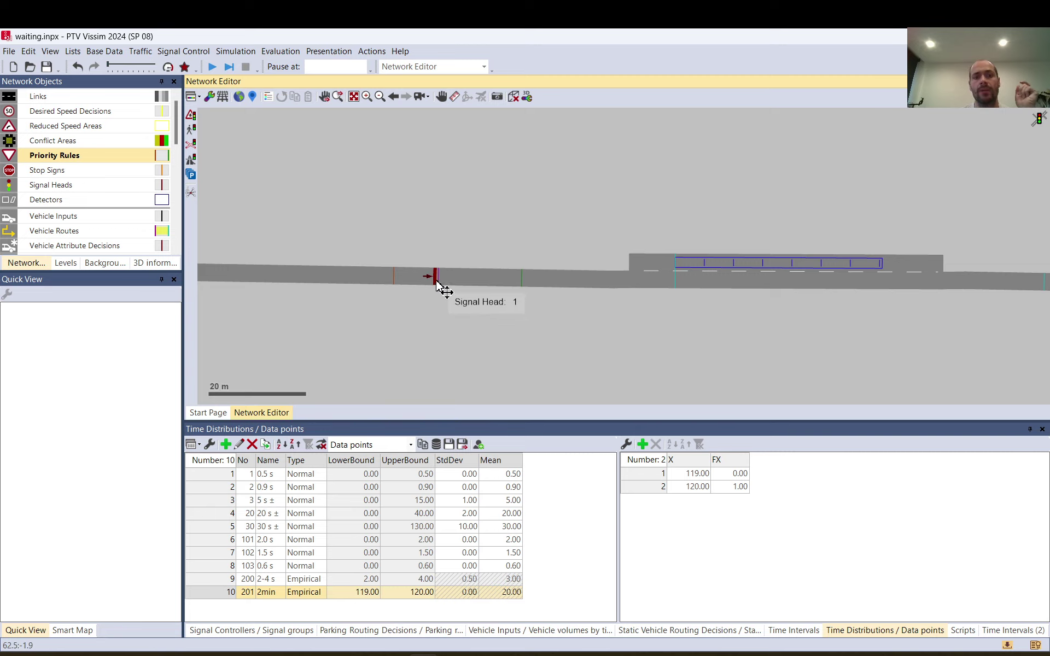
Examine the position of the parking routing decision relative to the signal head on link 1
scroll(438, 284, up, 3)
scroll(435, 282, up, 1)
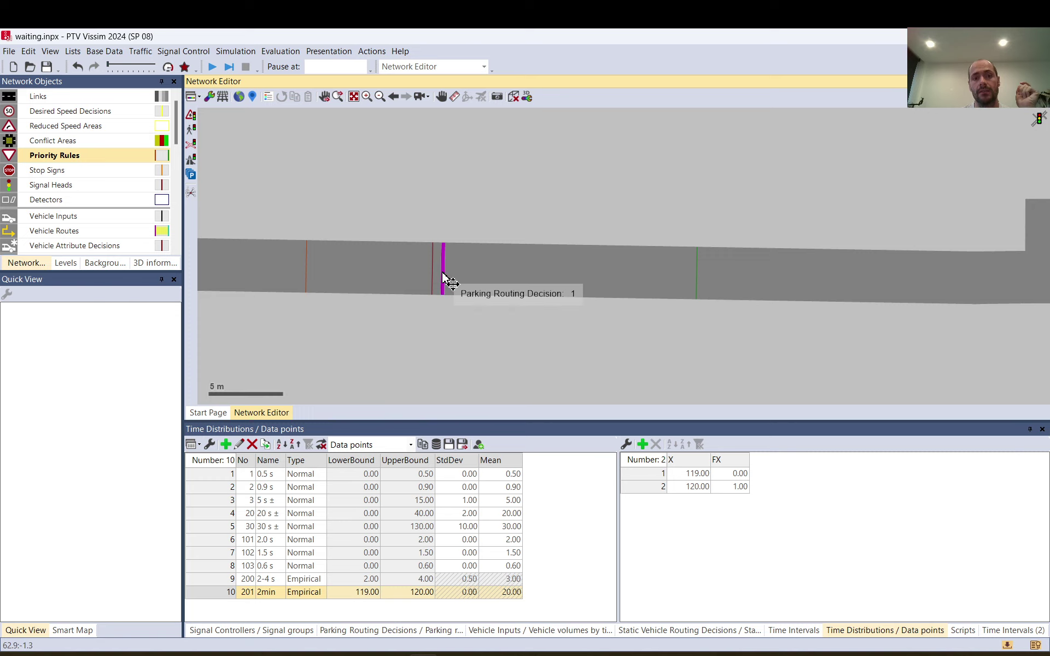
click(450, 282)
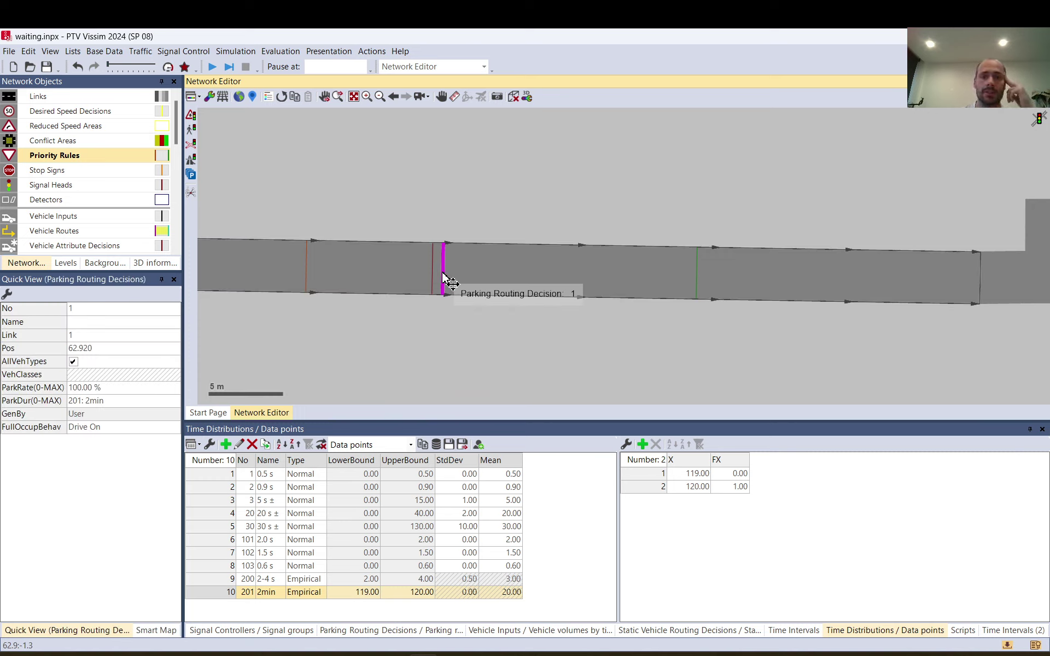
scroll(450, 281, down, 4)
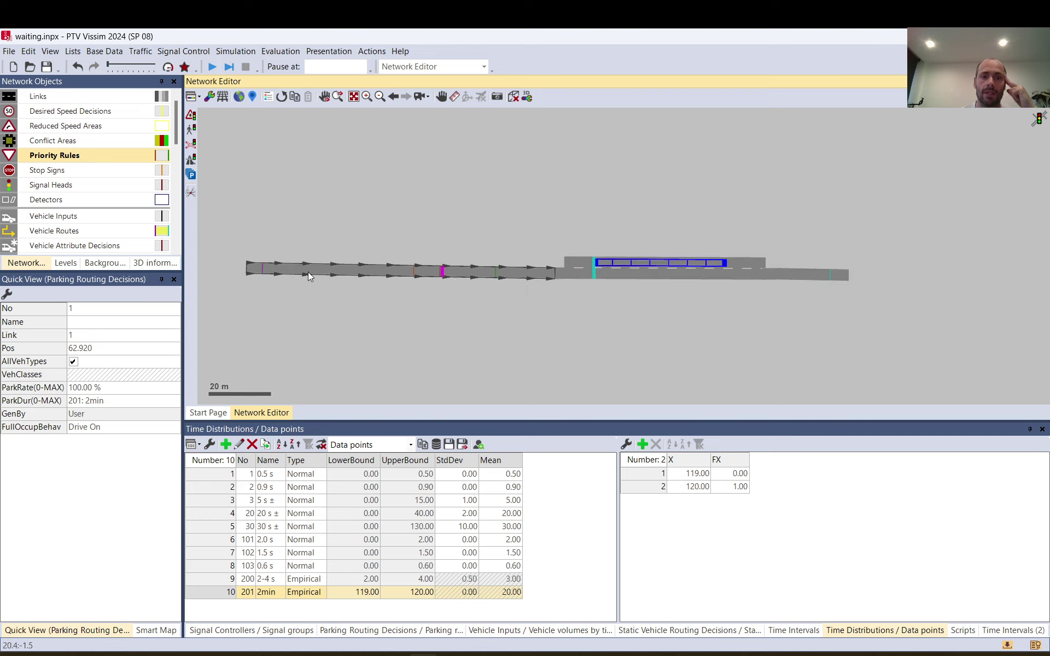
Inspect the static vehicle route along the road and the priority rule with its conflict marker around the signal head
click(264, 274)
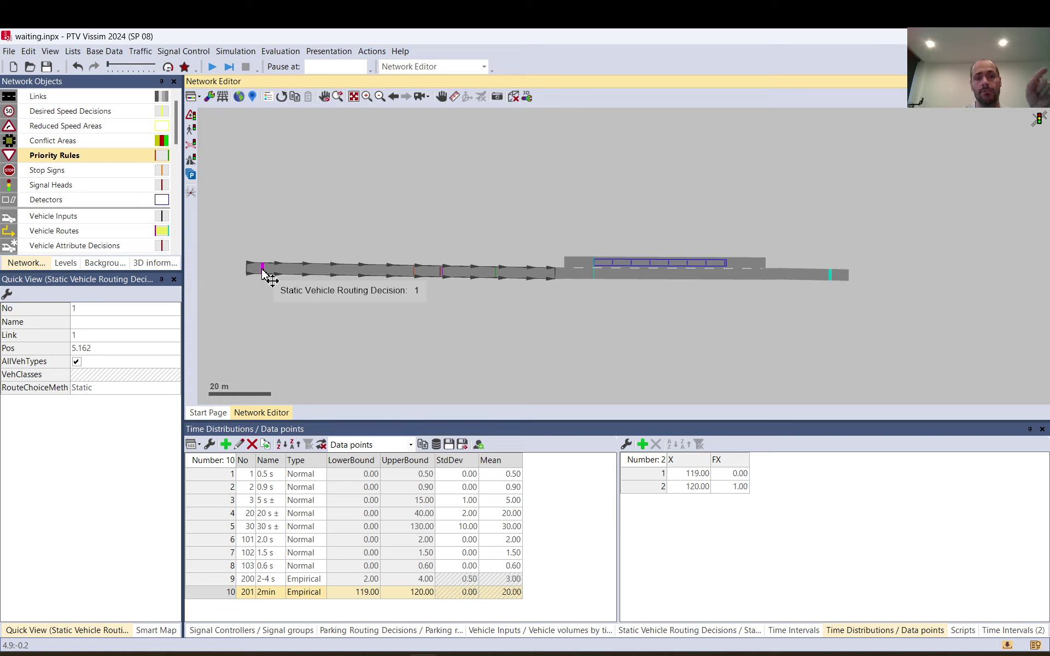
click(831, 275)
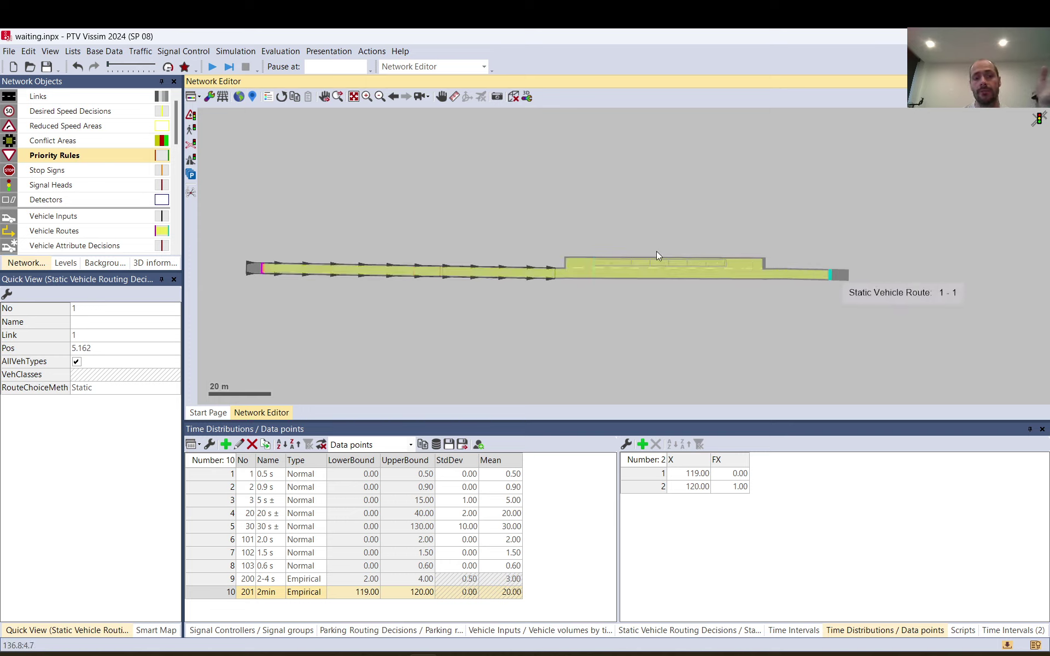
click(504, 231)
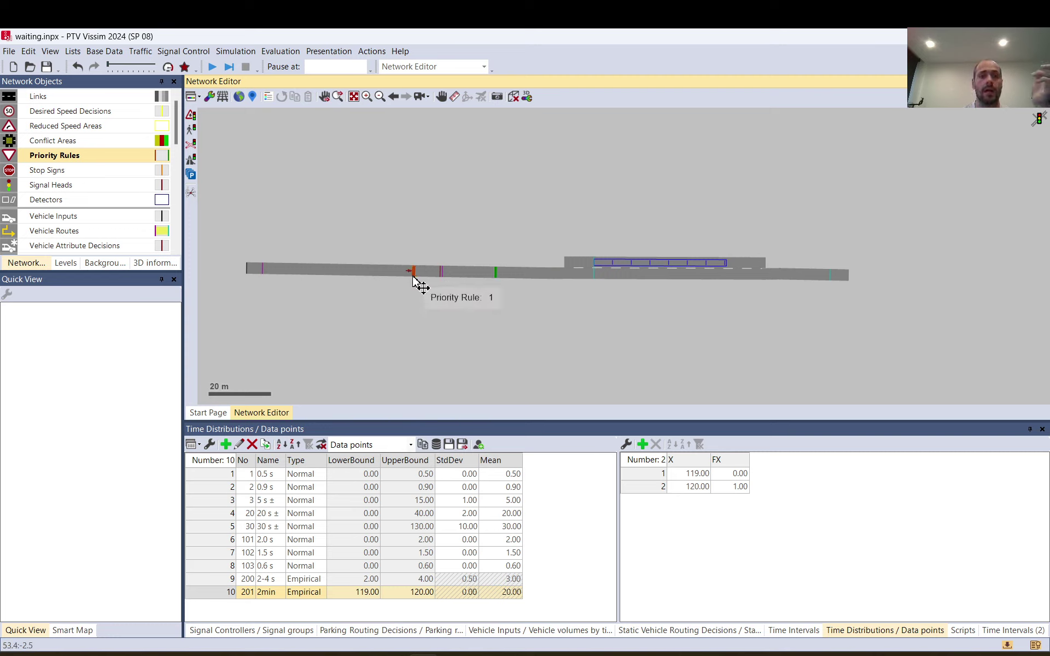
scroll(421, 282, up, 2)
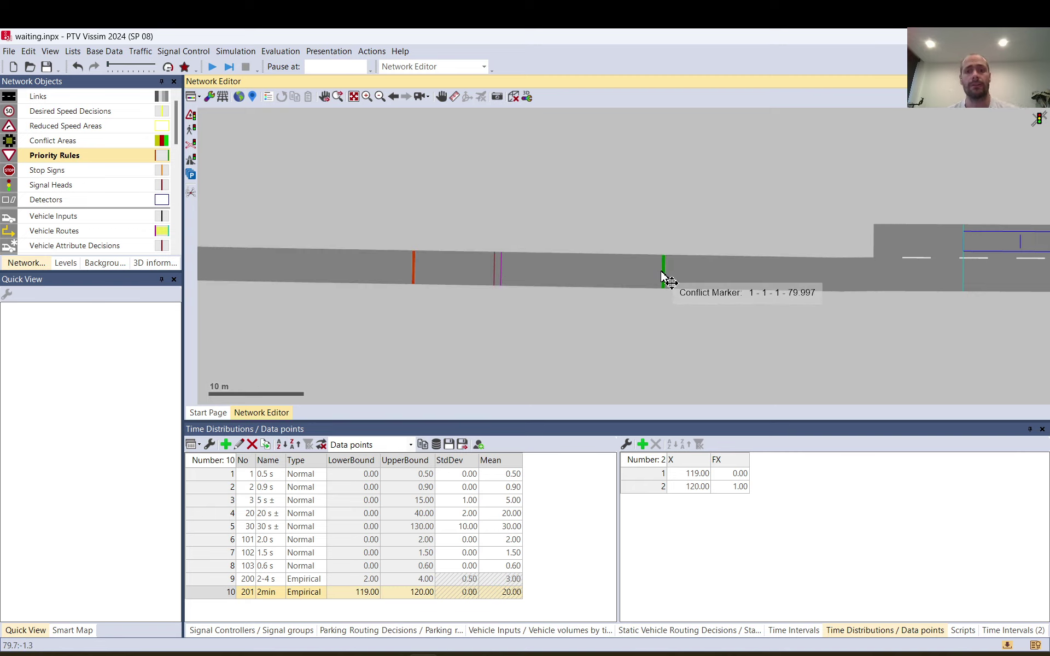
scroll(657, 224, down, 2)
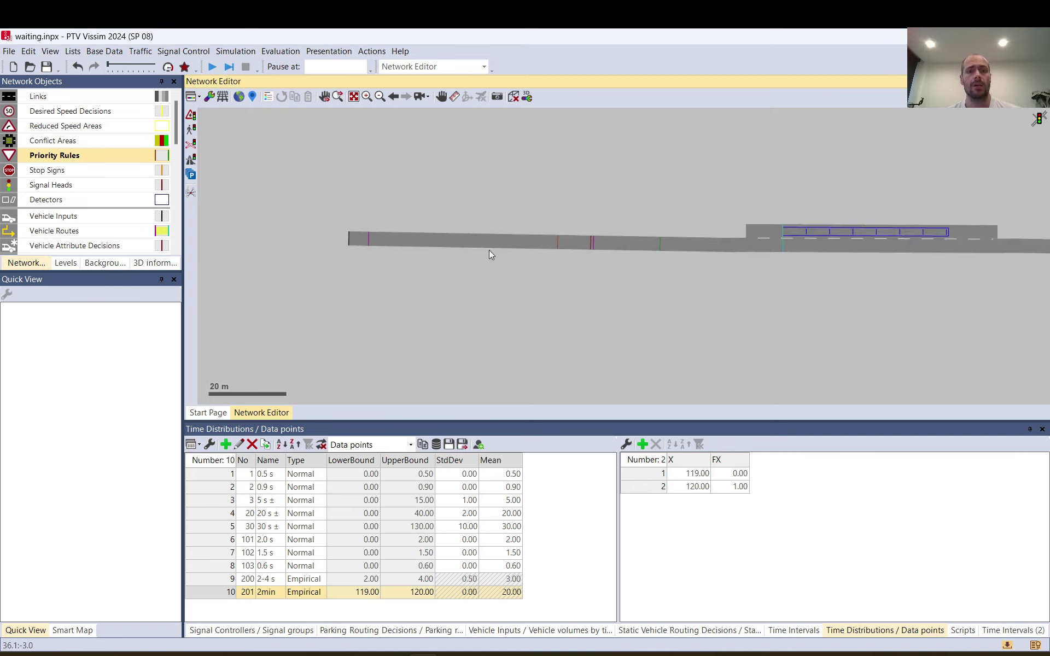
Inspect the vehicle input at the start of link 1 and show the relative flows of the Car only (50 km/h) composition
click(352, 243)
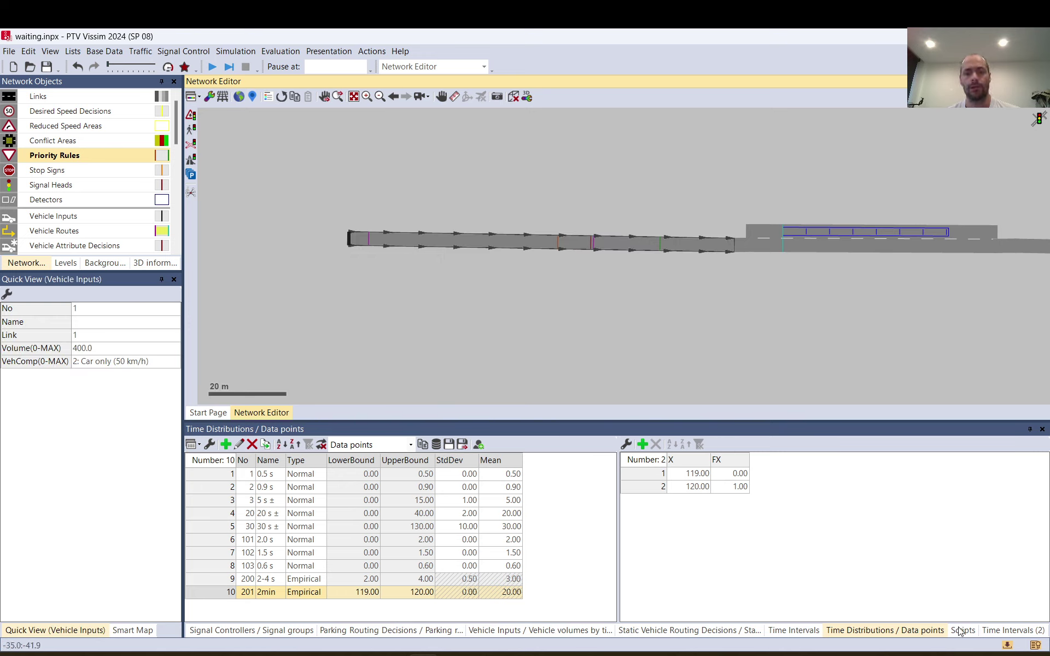
click(141, 50)
click(131, 72)
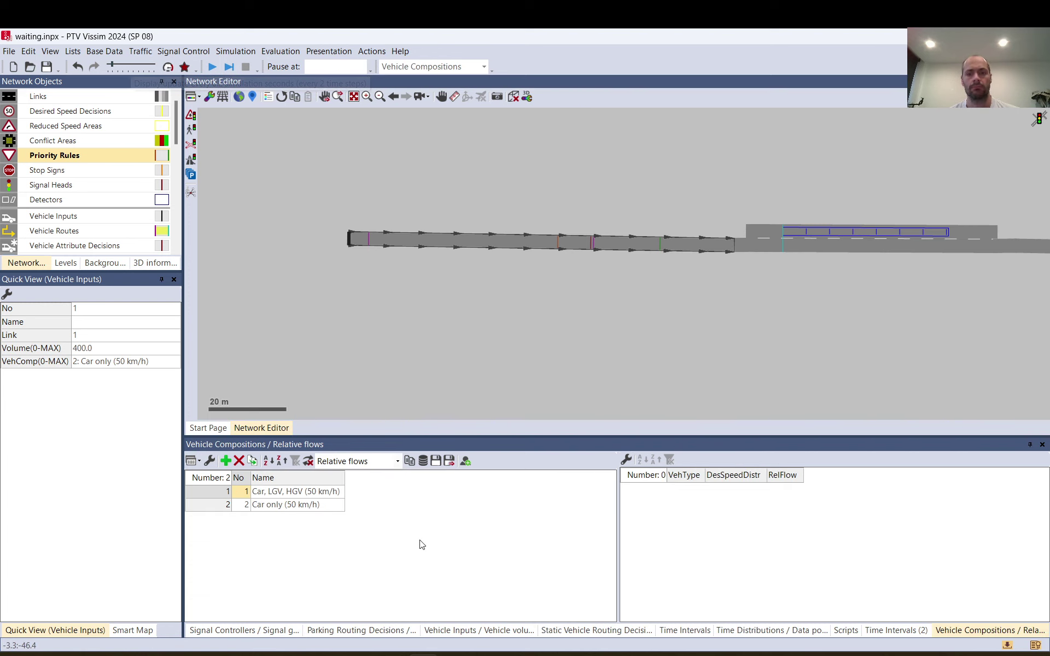
click(269, 505)
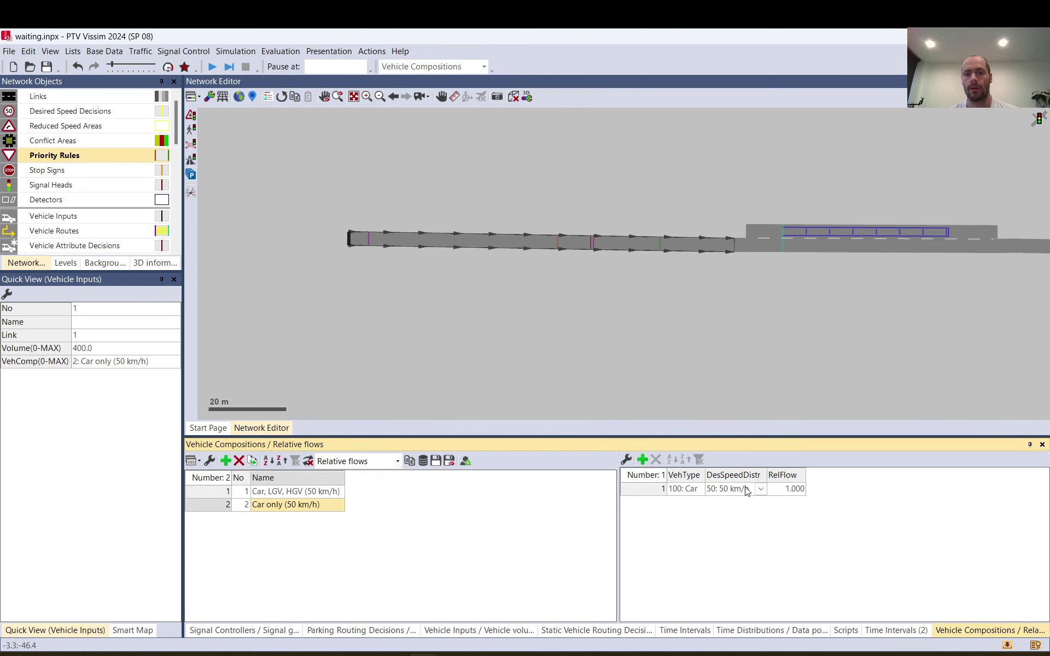
Inspect the priority rule's stop line before the signal head and the gap, clearance and speed settings of its conflict marker
click(629, 284)
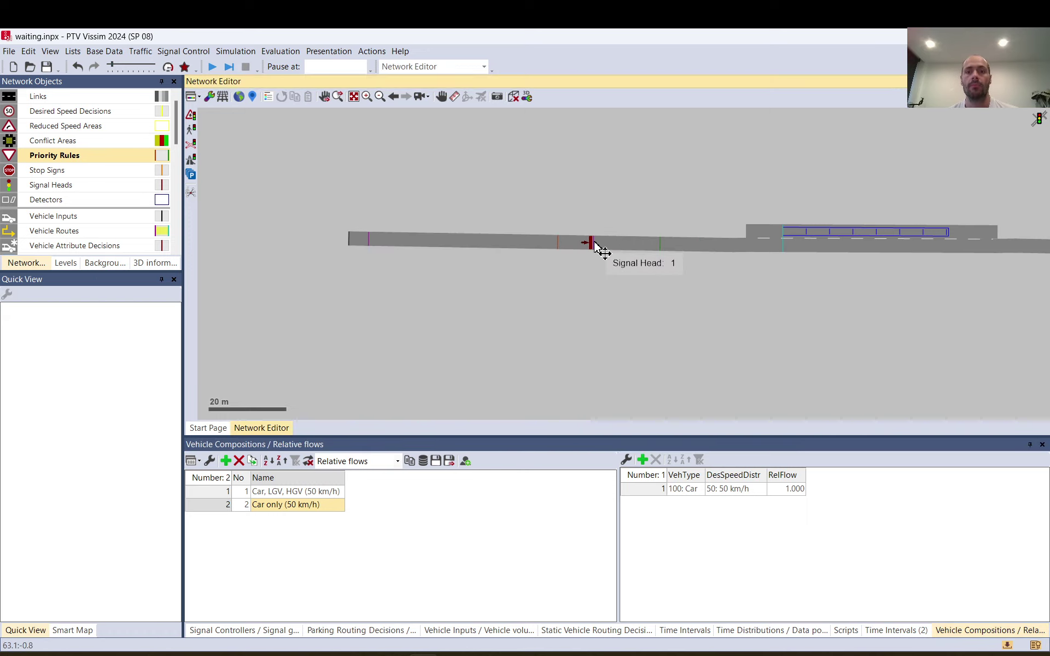
scroll(598, 246, up, 3)
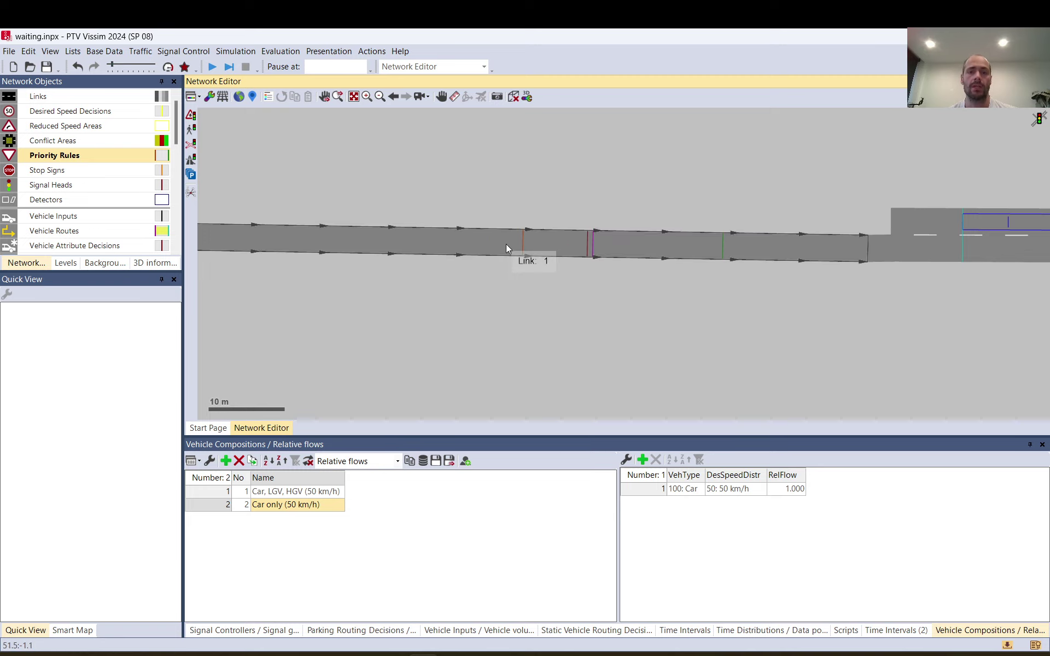
click(523, 250)
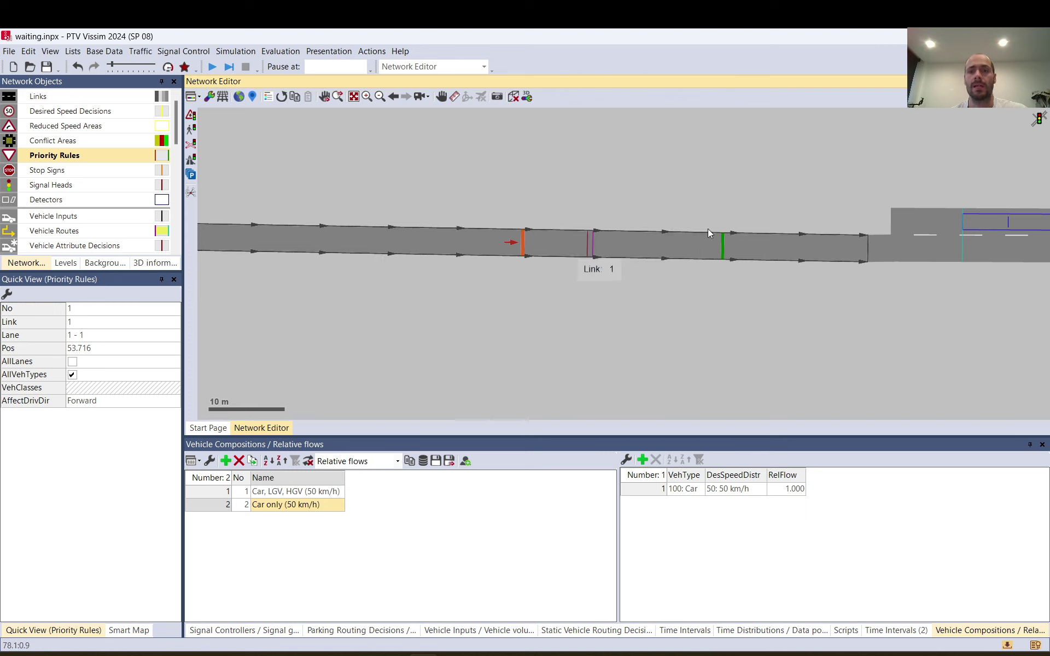
click(723, 247)
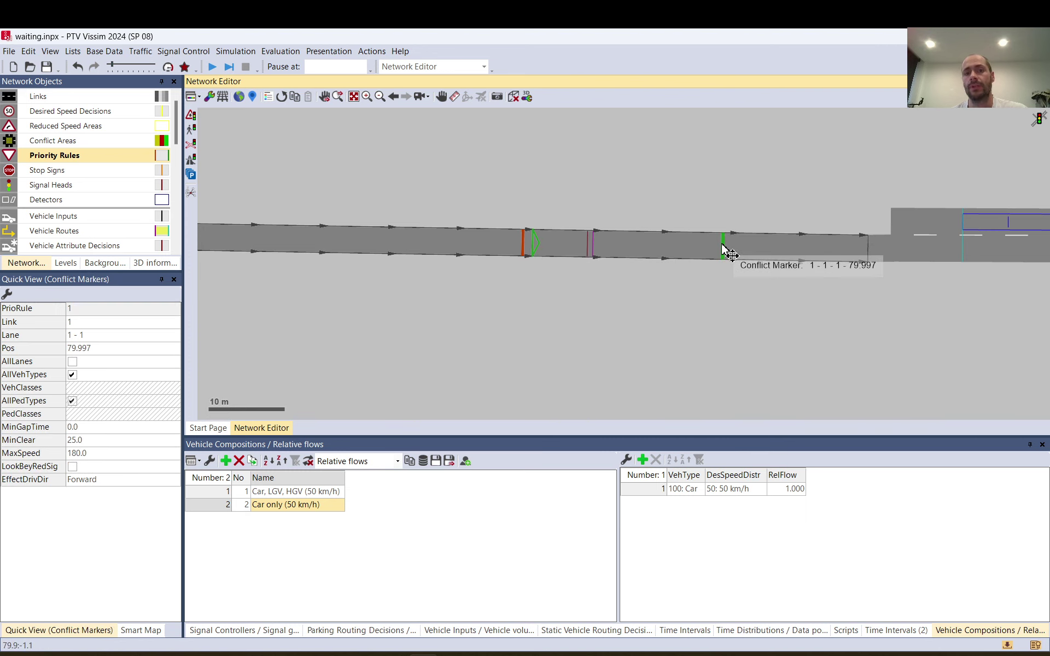
double_click(723, 247)
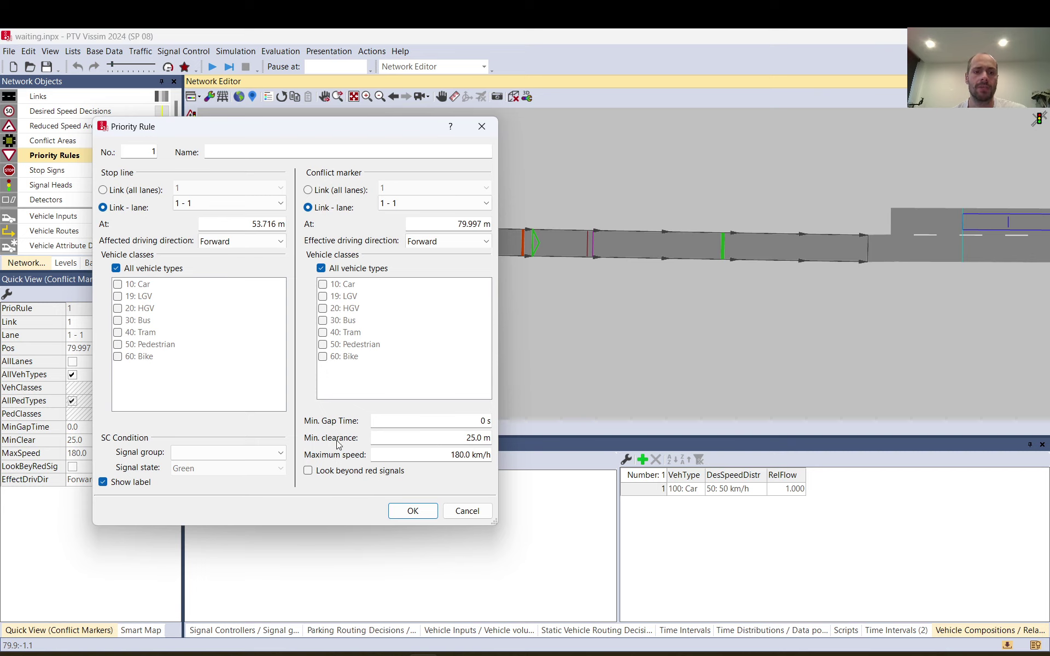
click(475, 510)
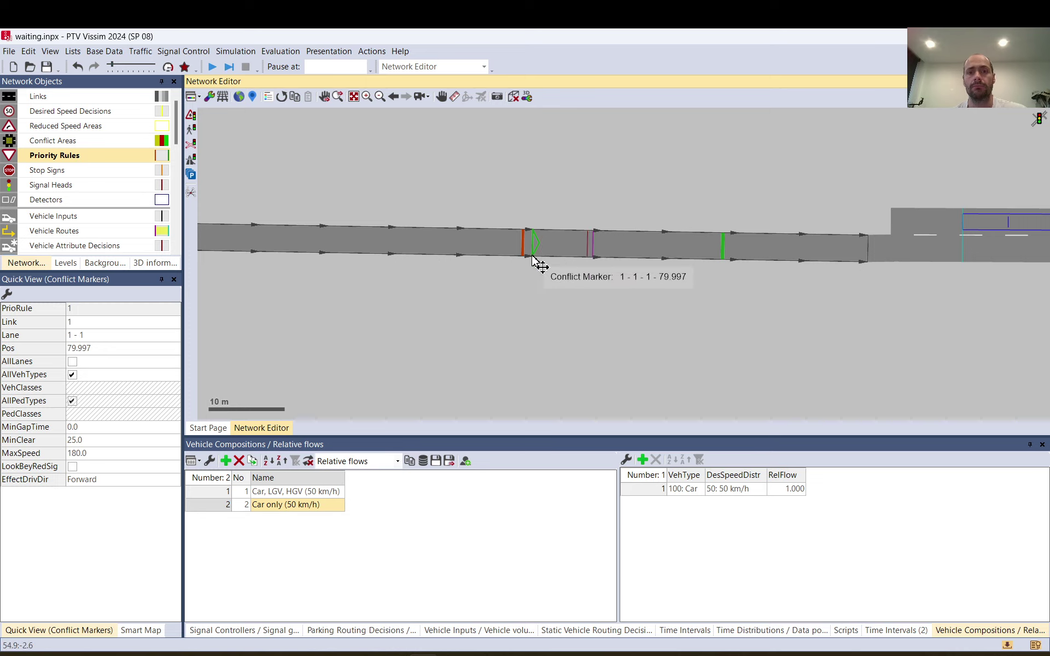
Try a minimum clearance of 20 m on the priority rule's conflict marker, and set it back to 25 m
click(92, 440)
text(2)
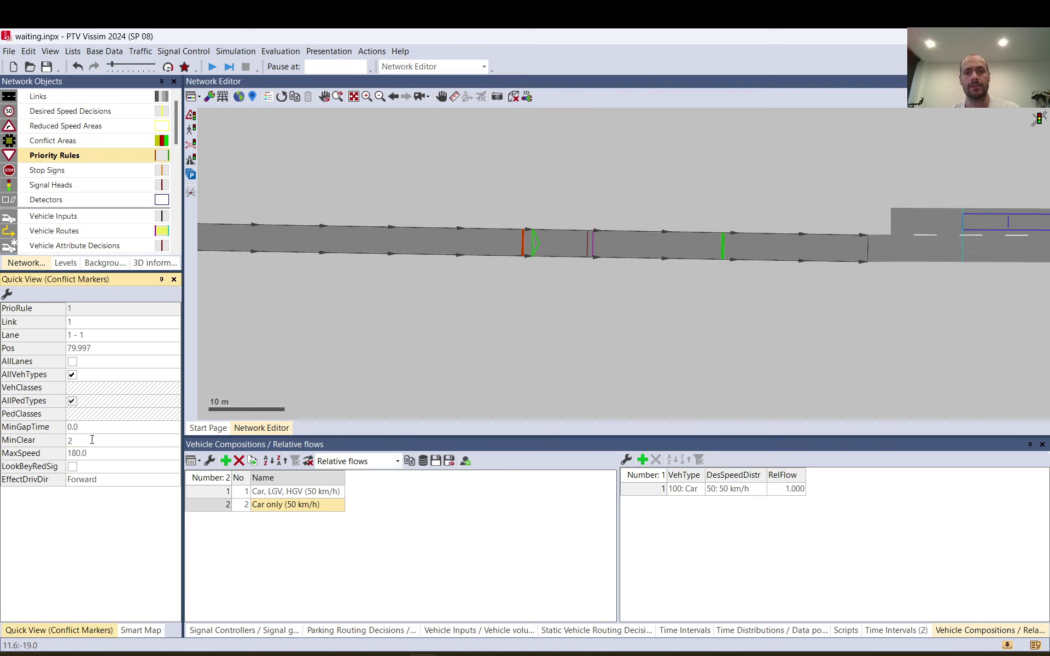
key(Return)
click(92, 441)
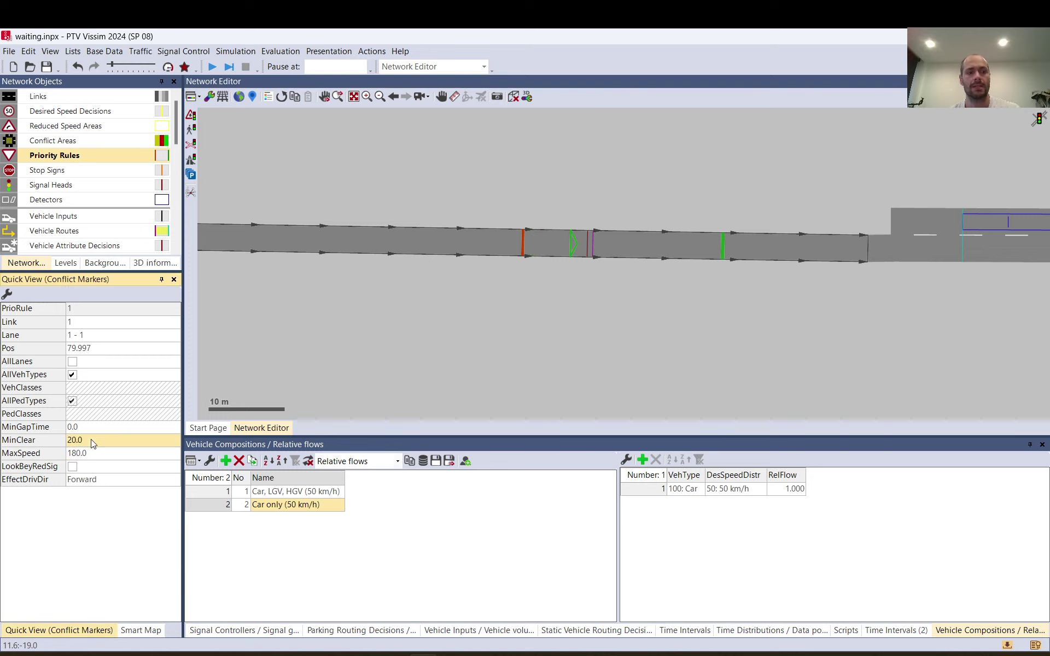
text(25)
key(Return)
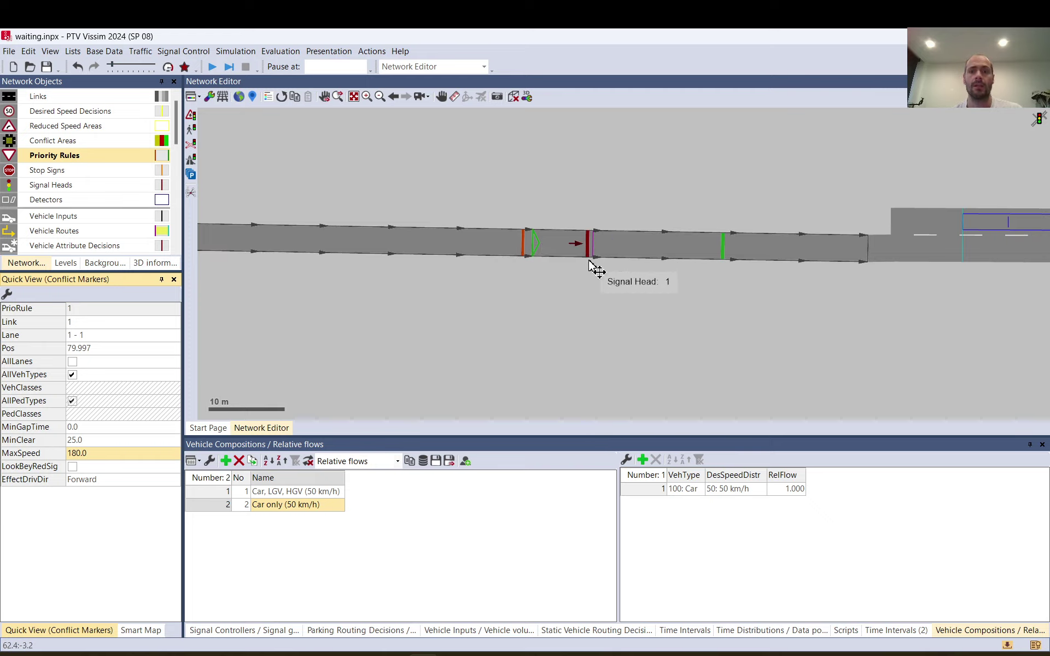
click(612, 195)
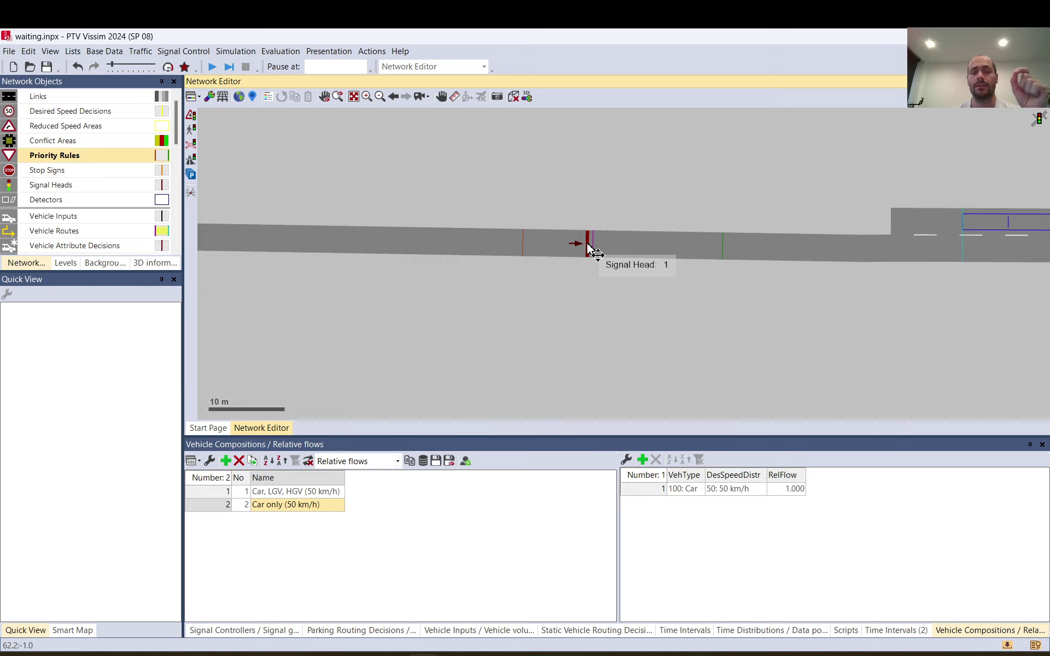
Show the list of event-based scripts and check the script file assigned to the parkingwaiting function
scroll(556, 282, down, 3)
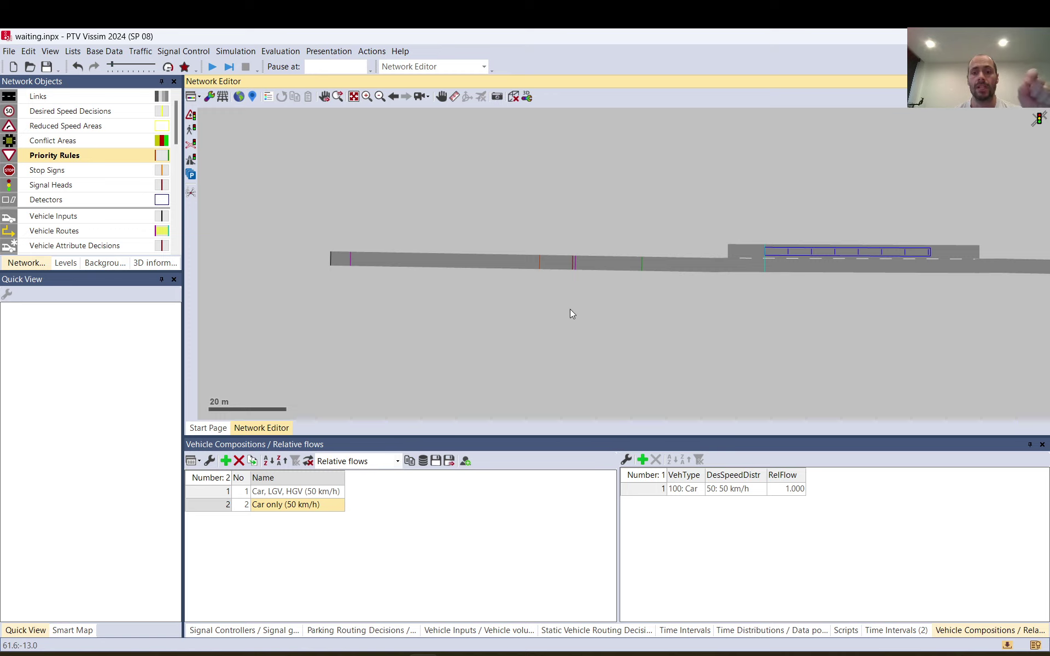
click(340, 49)
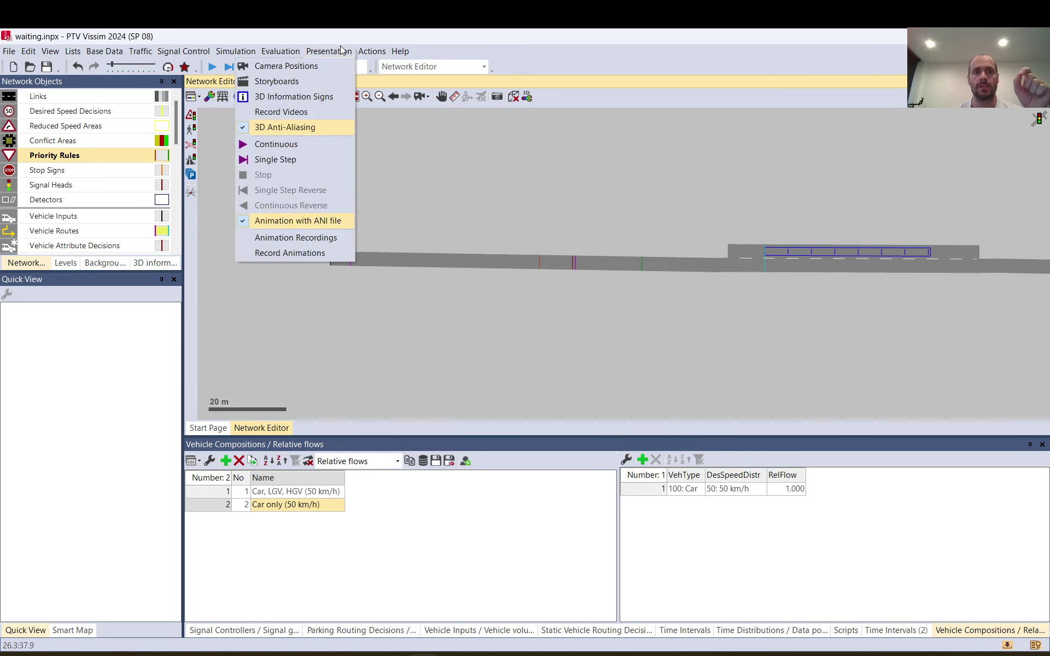
mouse_move(371, 51)
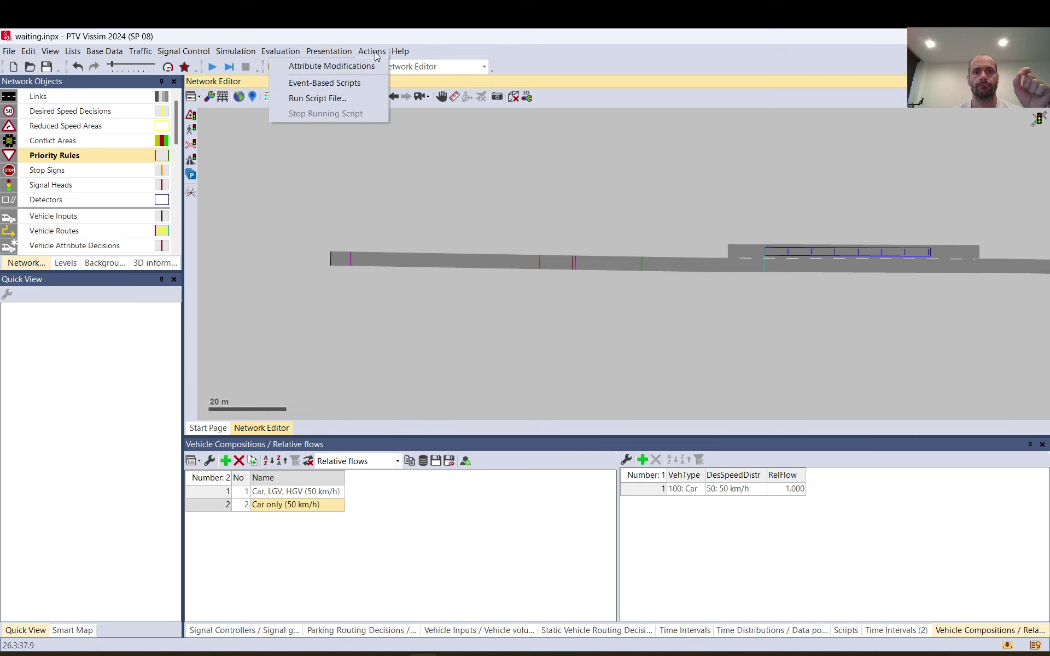
click(339, 85)
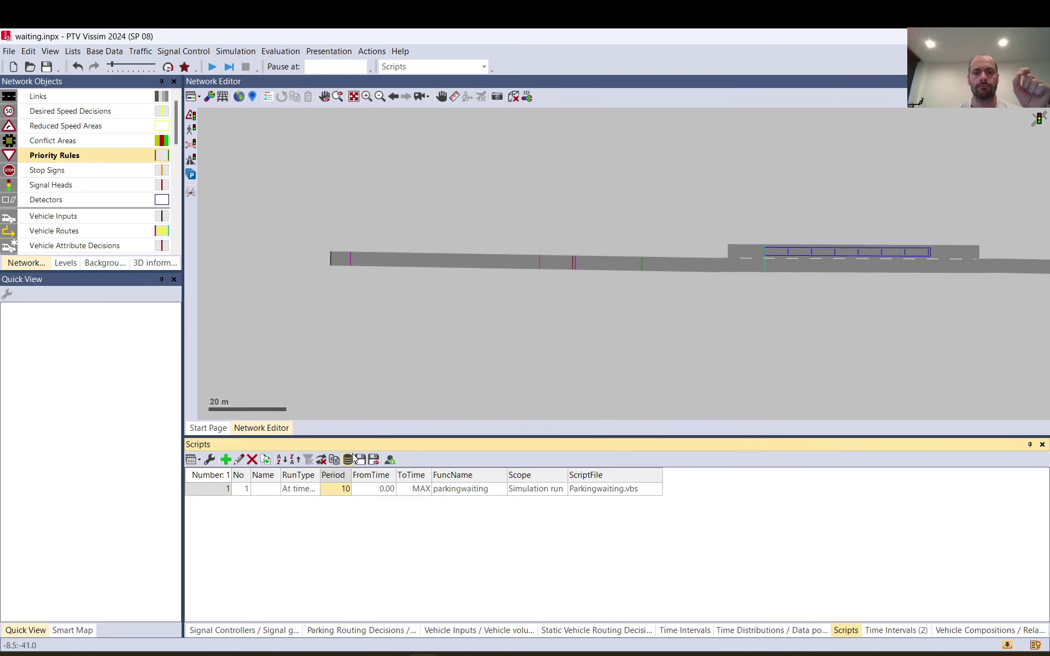
mouse_move(612, 492)
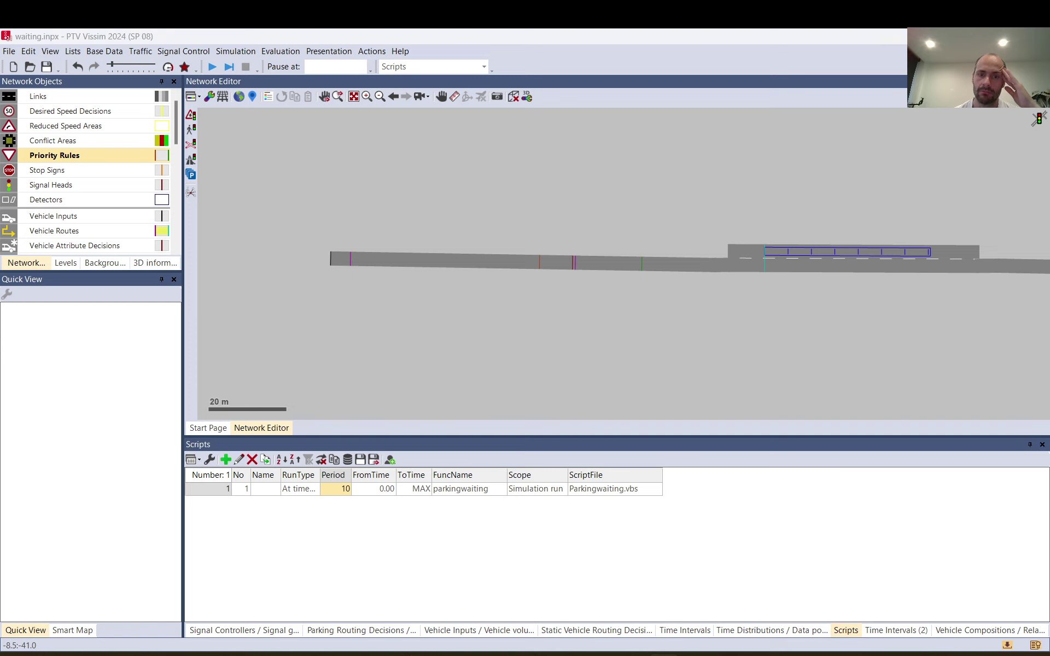
Switch to Notepad++ and examine the parkingwaiting sub, its parklot variable and the signalGroup assignment in Parkingwaiting.vbs
key(alt+Tab)
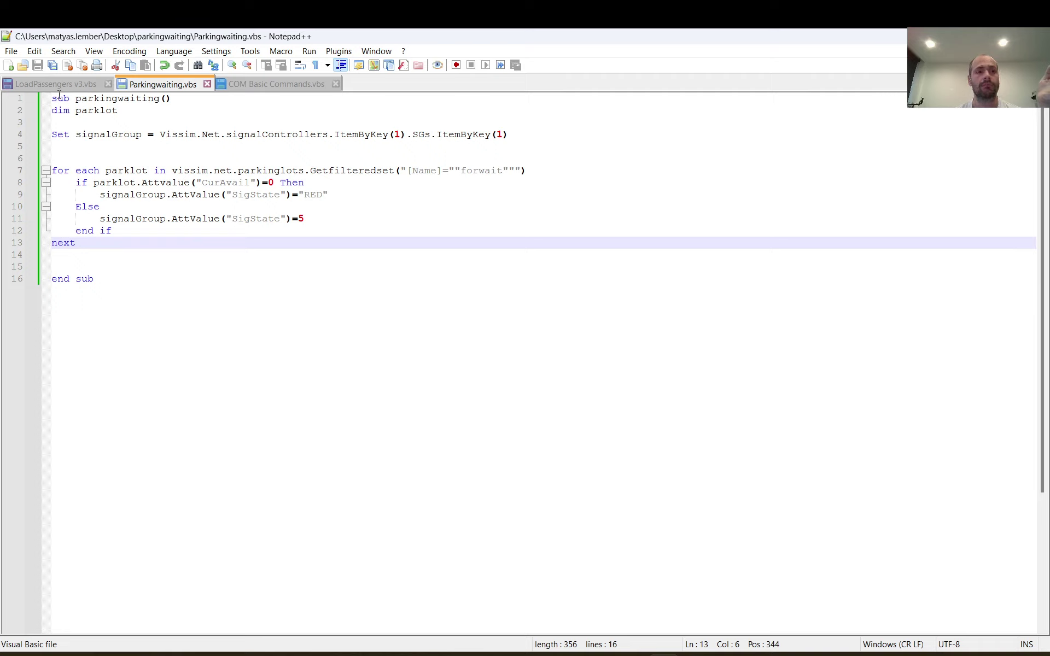
drag(76, 98, 175, 98)
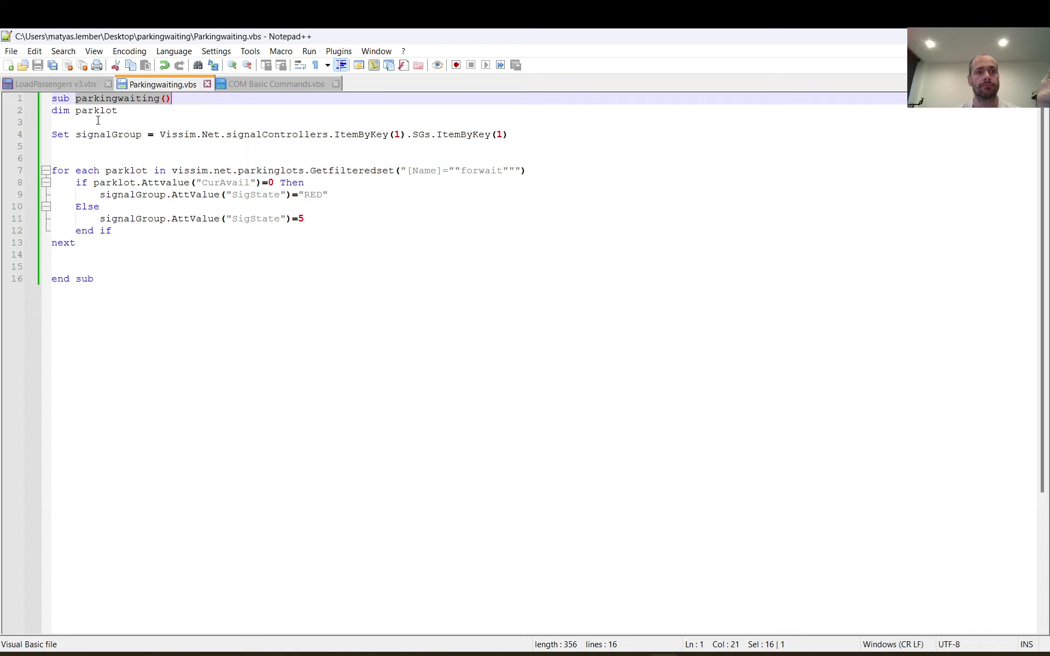
drag(117, 111, 505, 134)
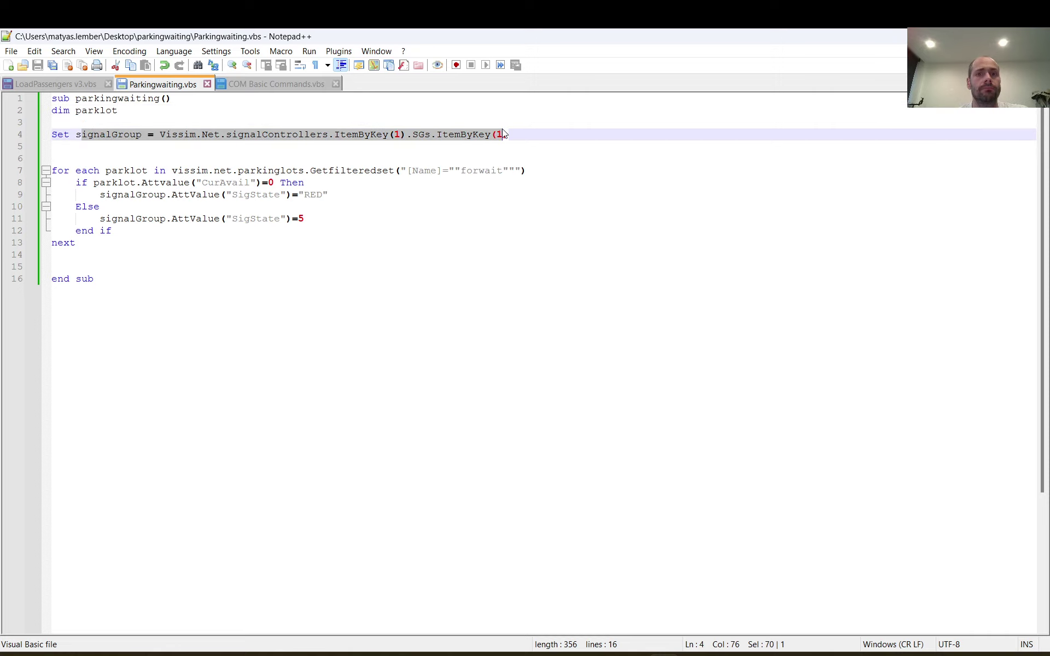
click(143, 135)
drag(160, 135, 512, 133)
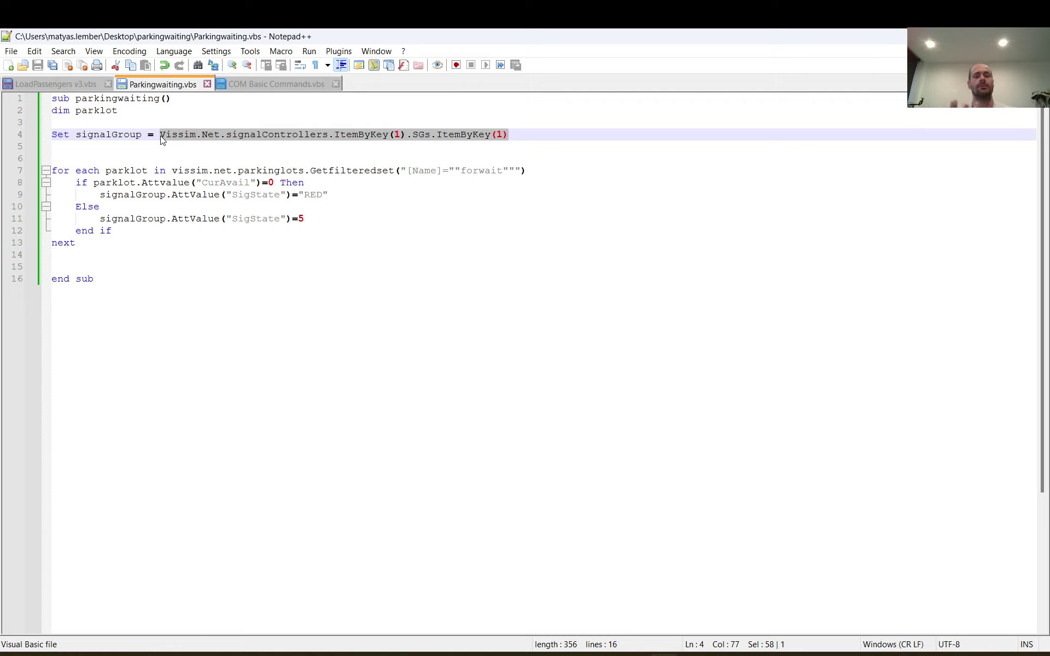
drag(160, 137, 514, 137)
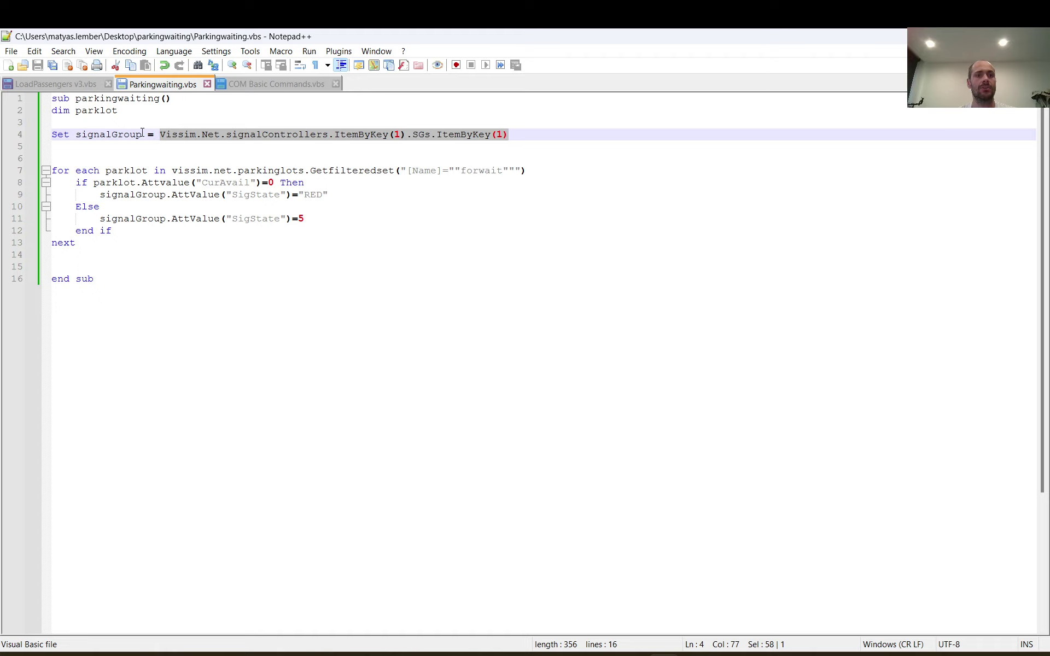
click(161, 134)
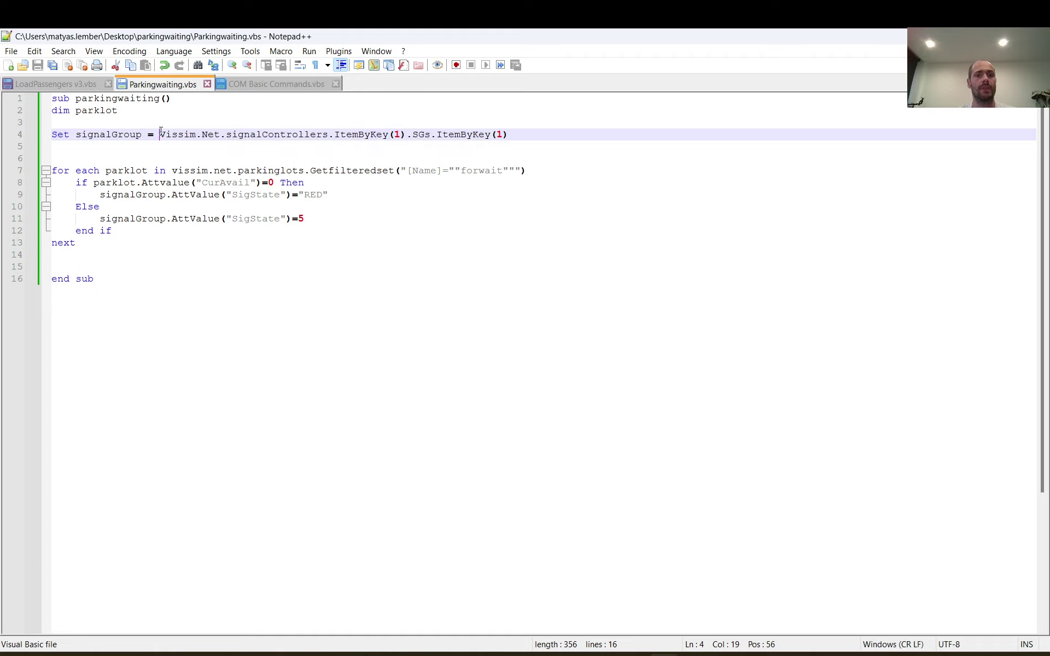
drag(160, 134, 513, 136)
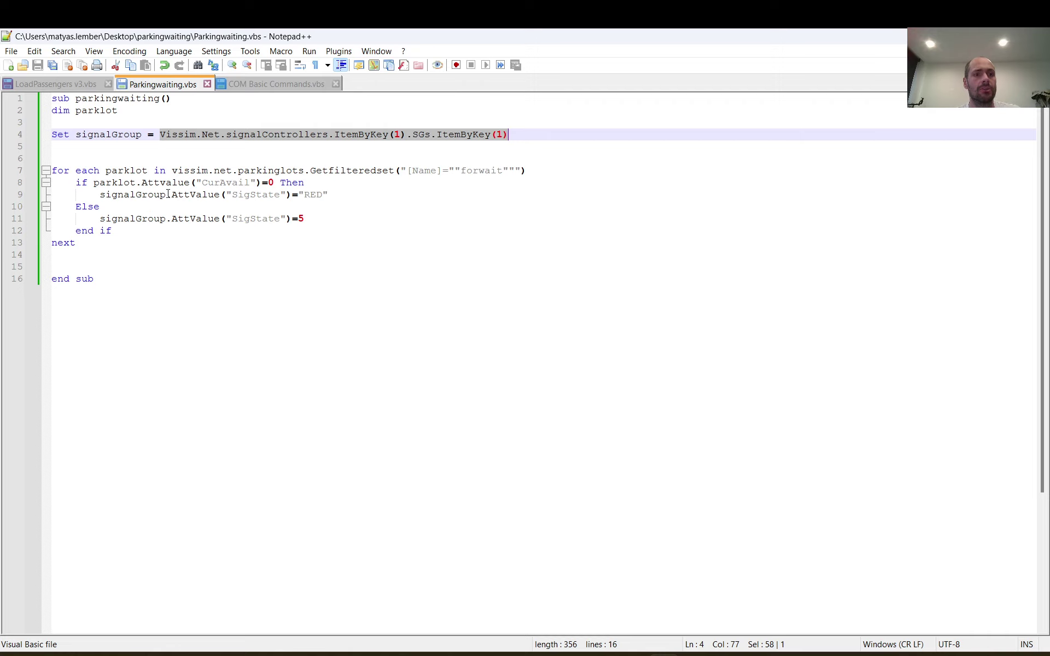
drag(166, 194, 102, 200)
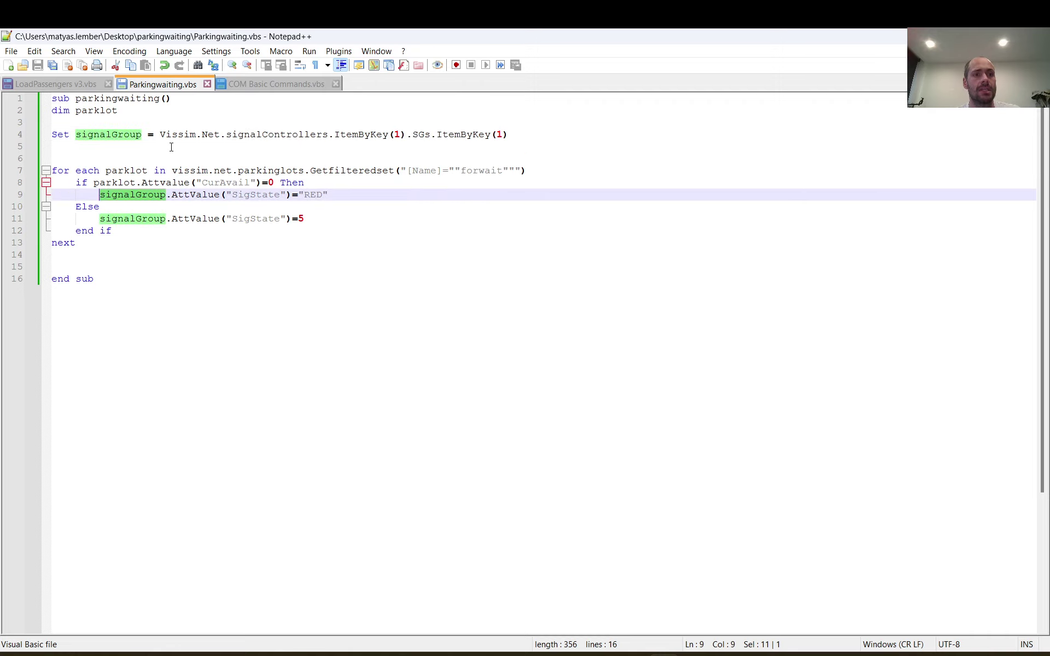
drag(160, 134, 508, 134)
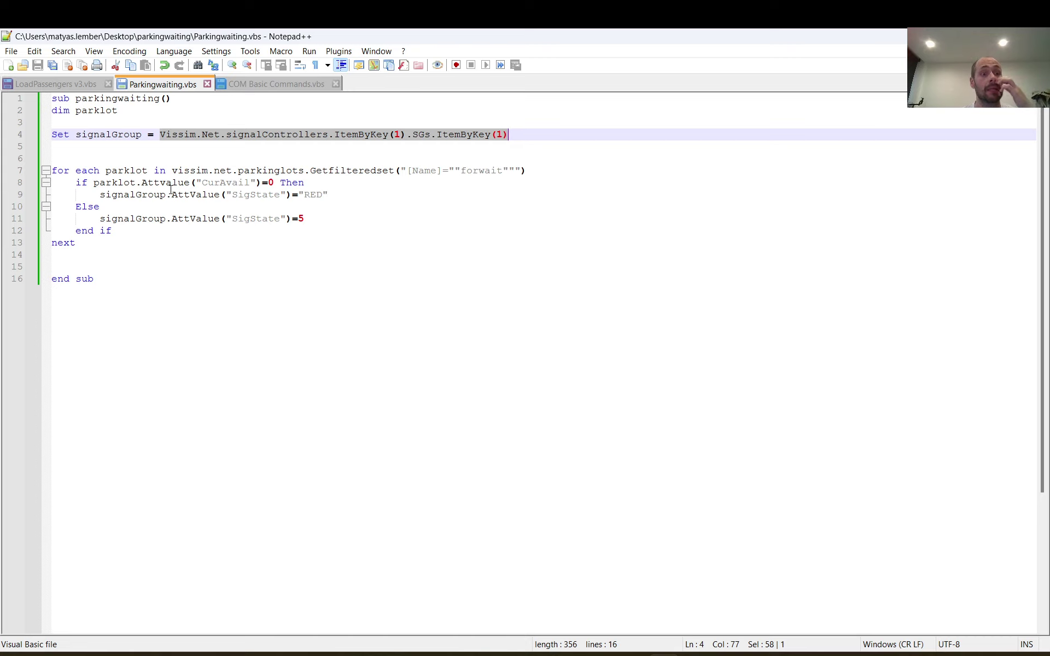
Examine the for-each loop over the parking lots and its name filter "forwait"
drag(55, 172, 101, 241)
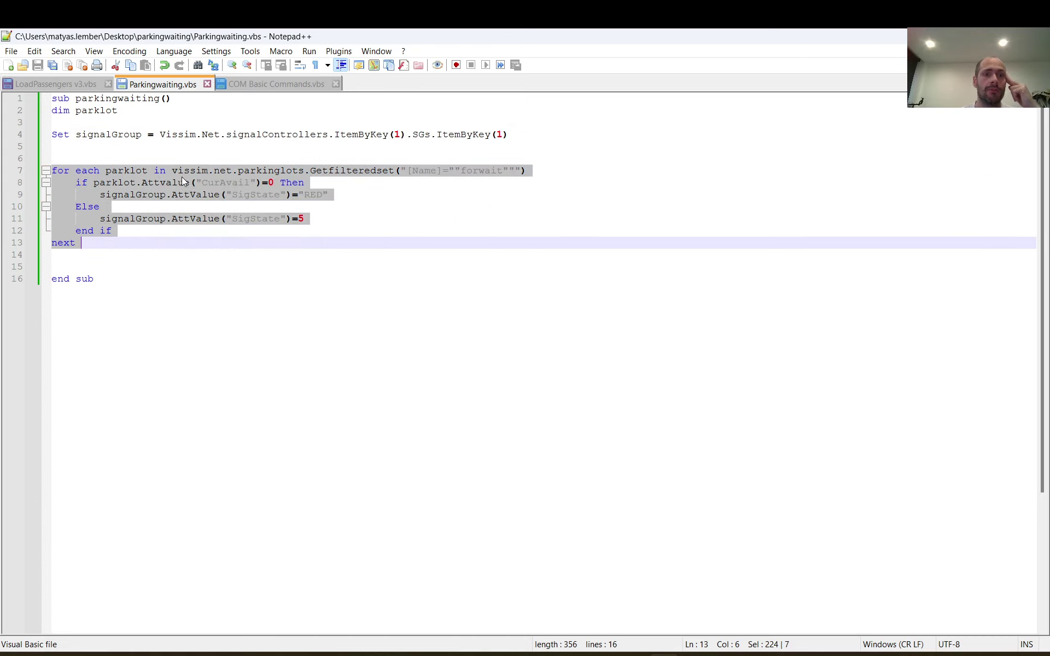
drag(173, 173, 387, 171)
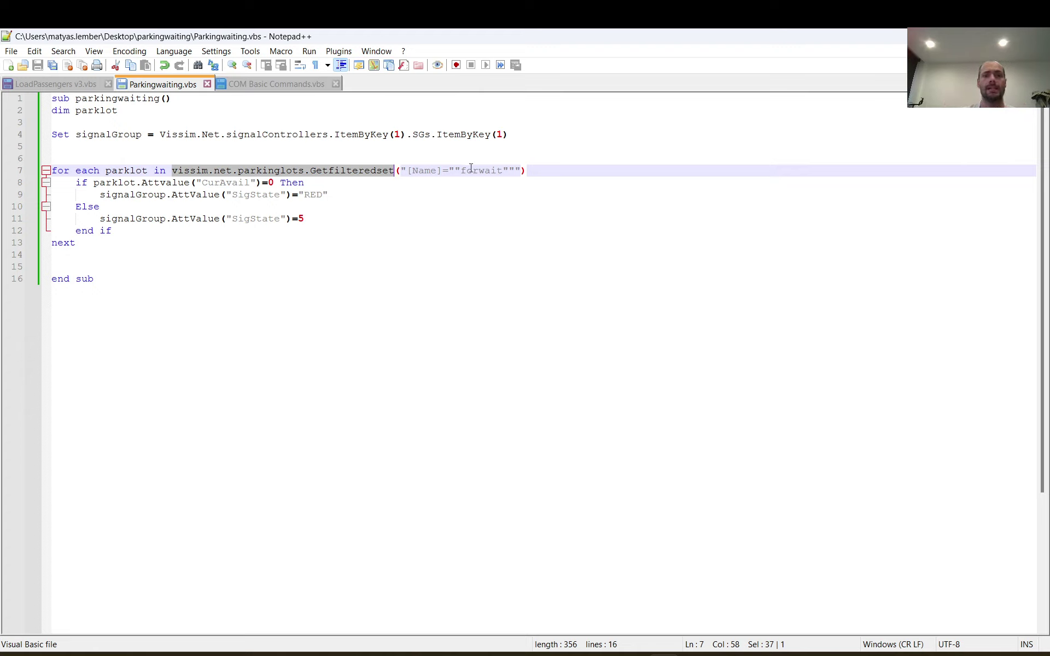
drag(462, 170, 503, 172)
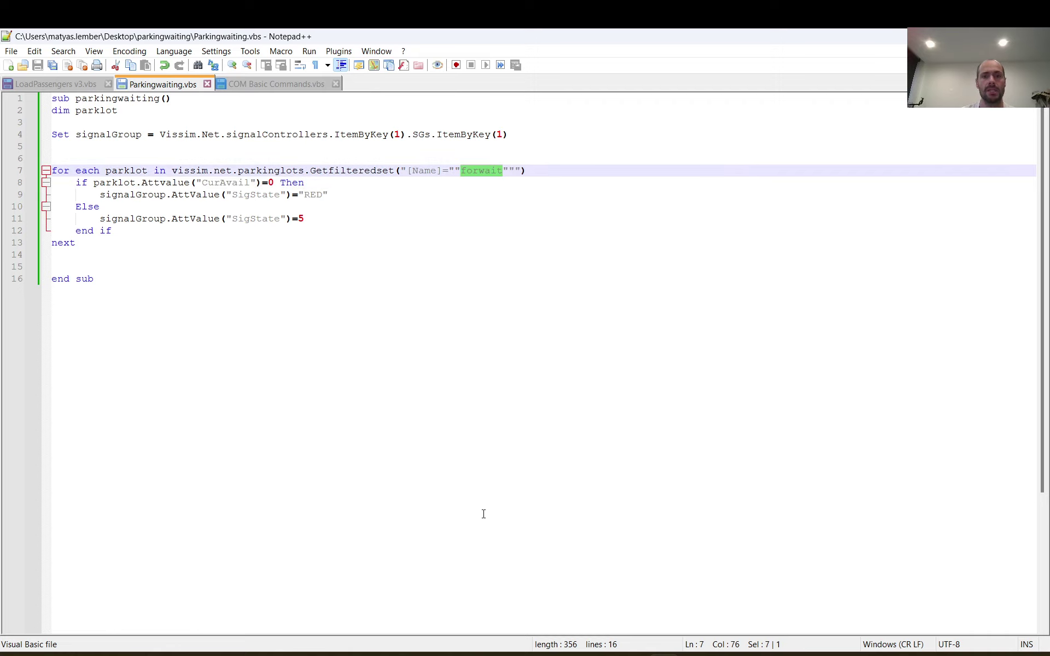
Switch to Vissim to compare the parking lot's name with the script's "forwait" filter, and return to Parkingwaiting.vbs in Notepad++
key(alt+Tab)
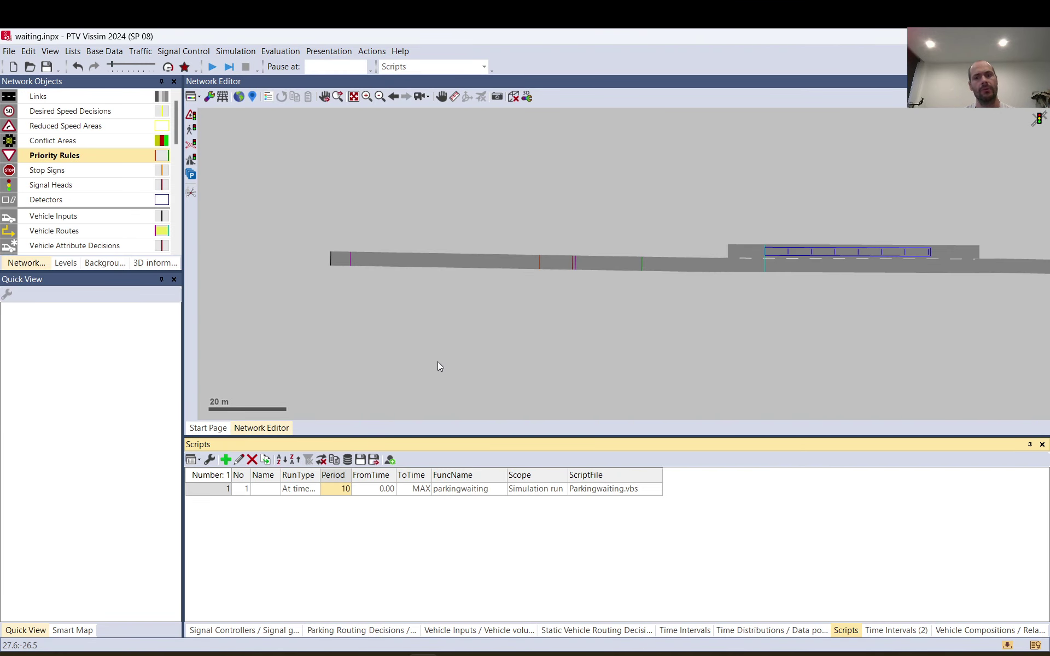
click(836, 257)
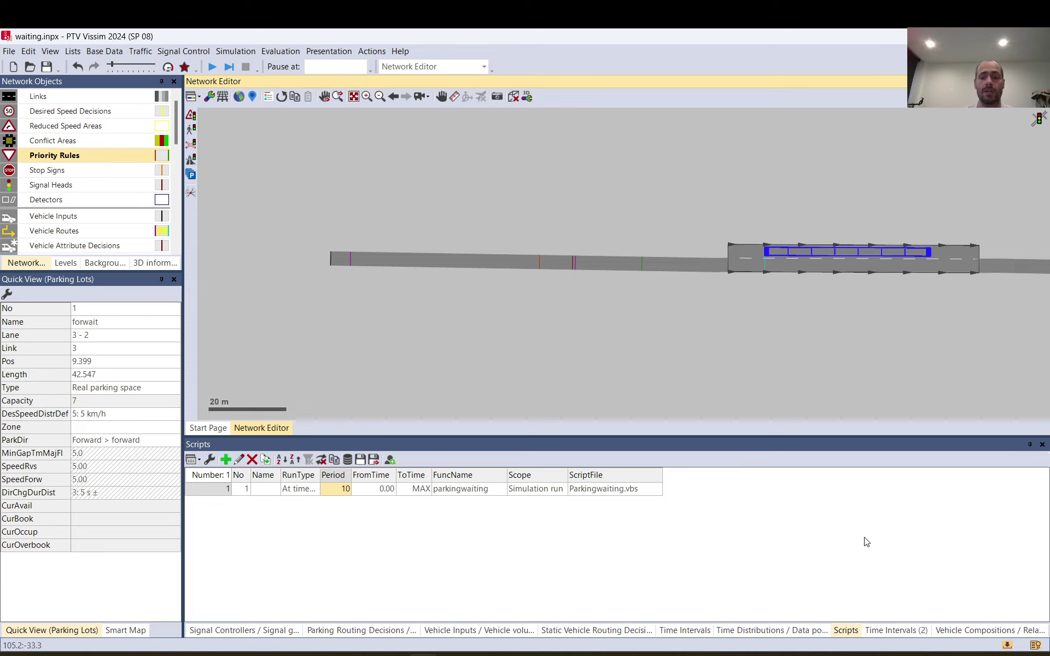
mouse_move(664, 655)
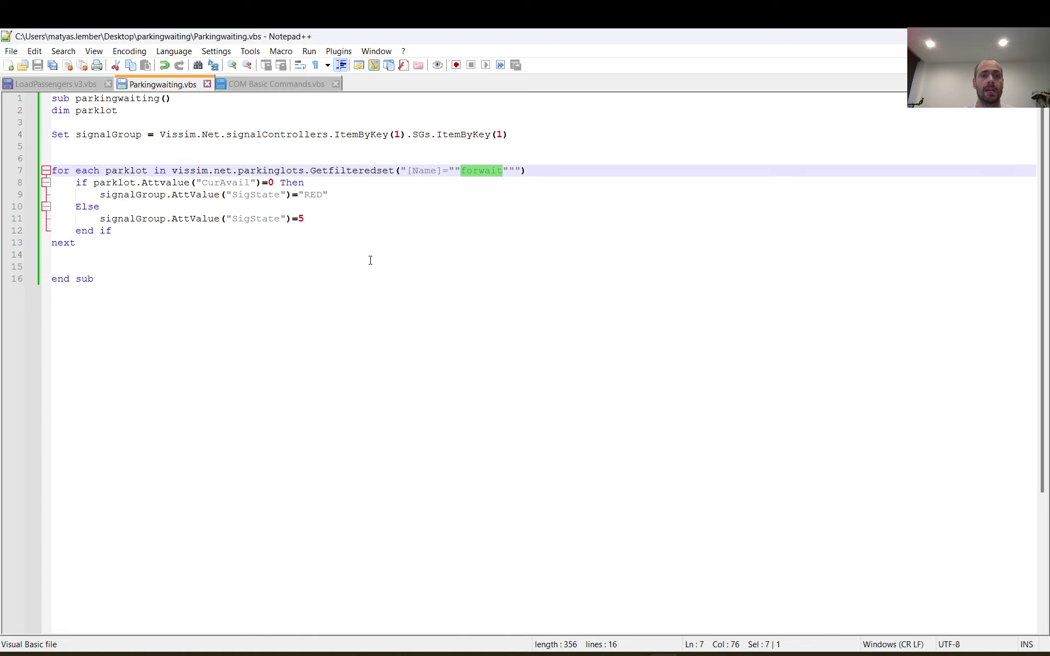
drag(370, 260, 56, 171)
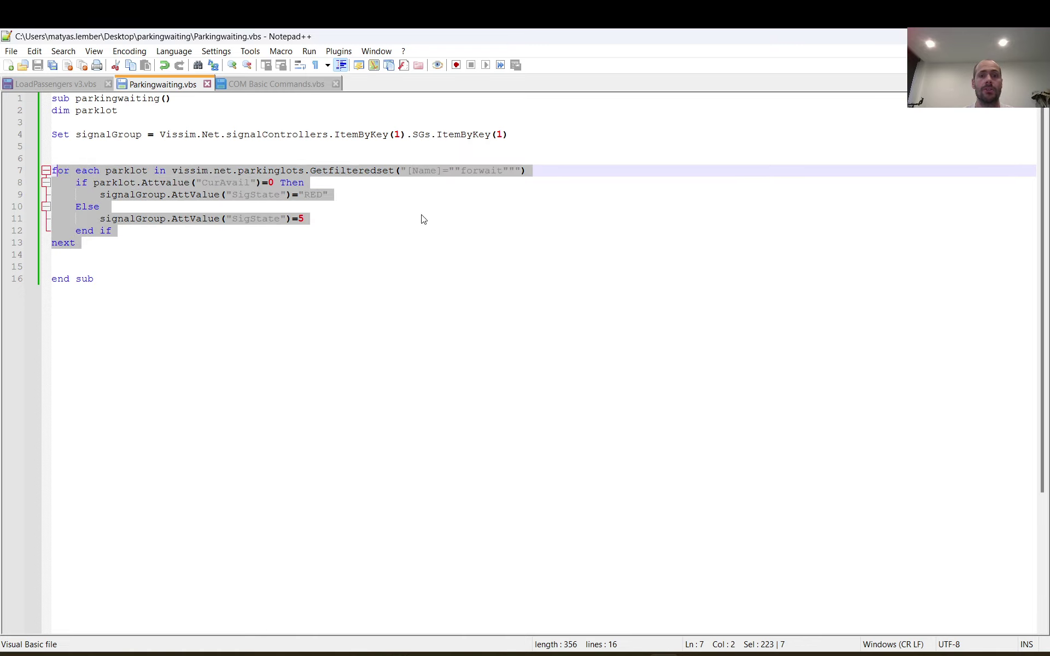
double_click(481, 171)
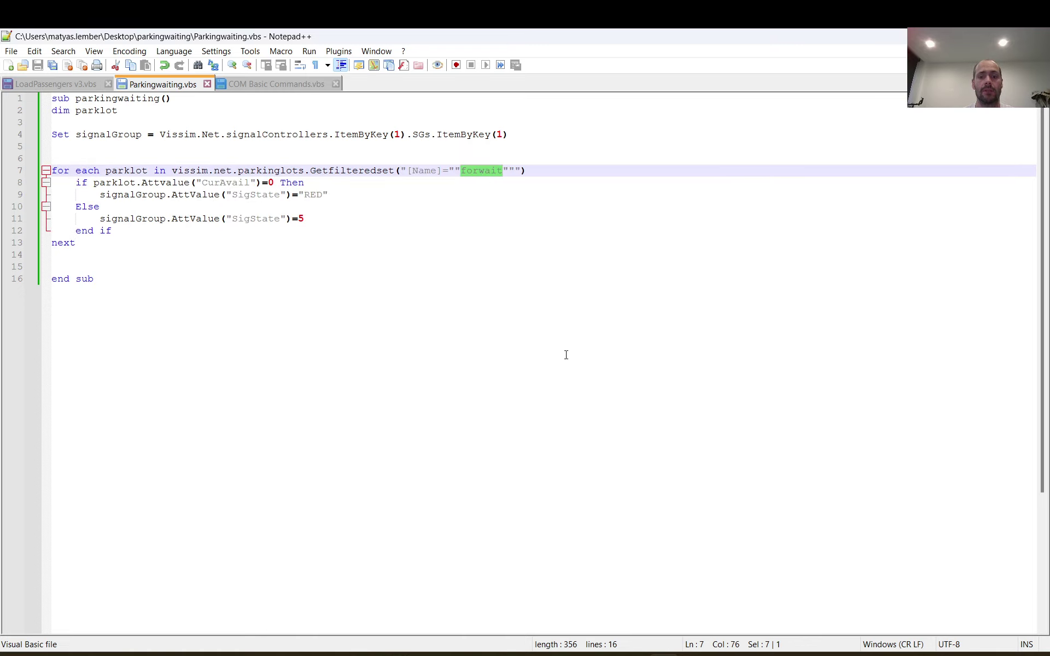
key(alt+Tab)
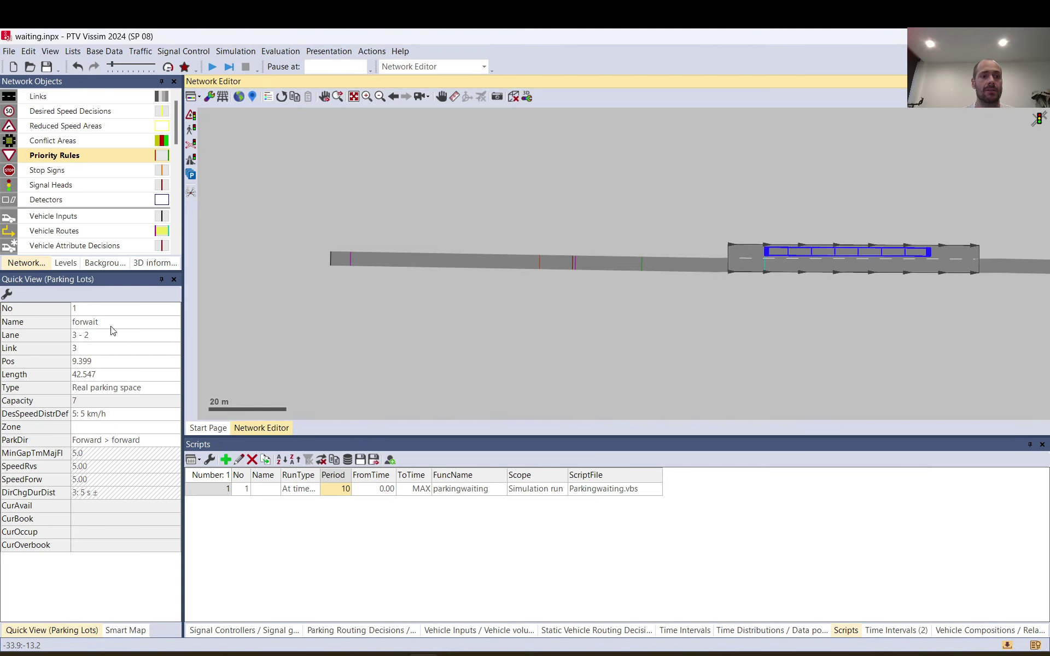
click(762, 336)
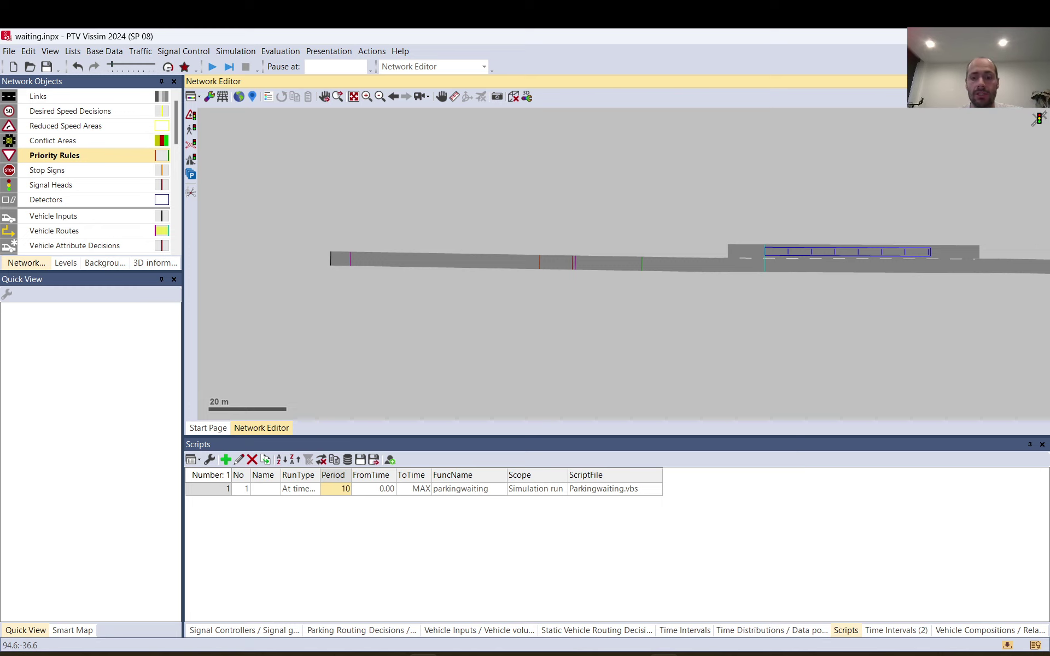
key(alt+Tab)
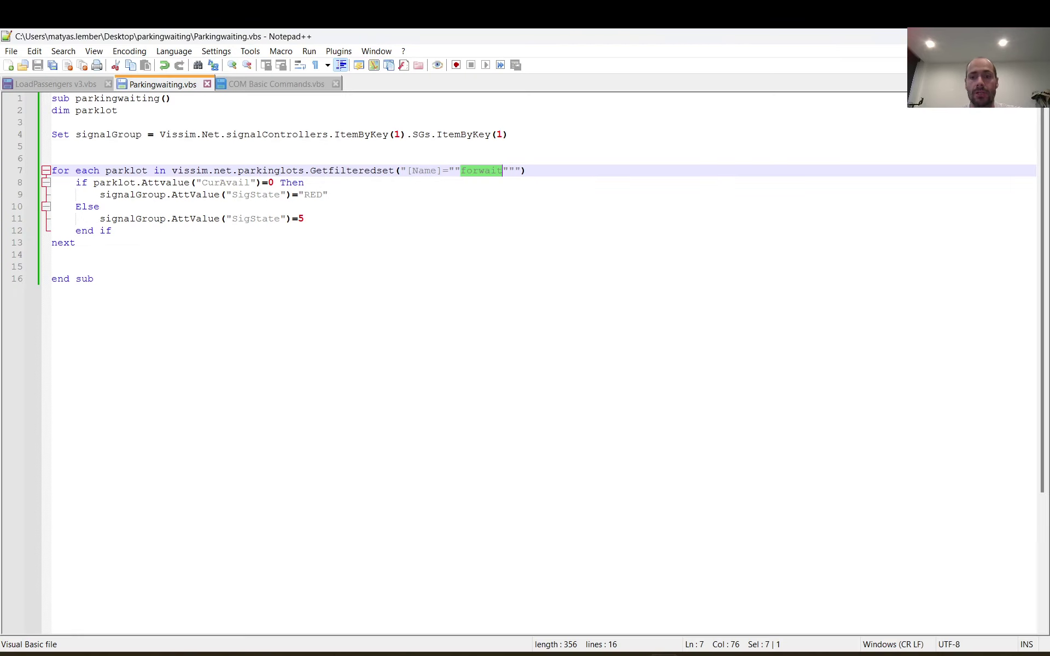
Examine the parklot variable in the for-each loop over the filtered parking lots
click(503, 173)
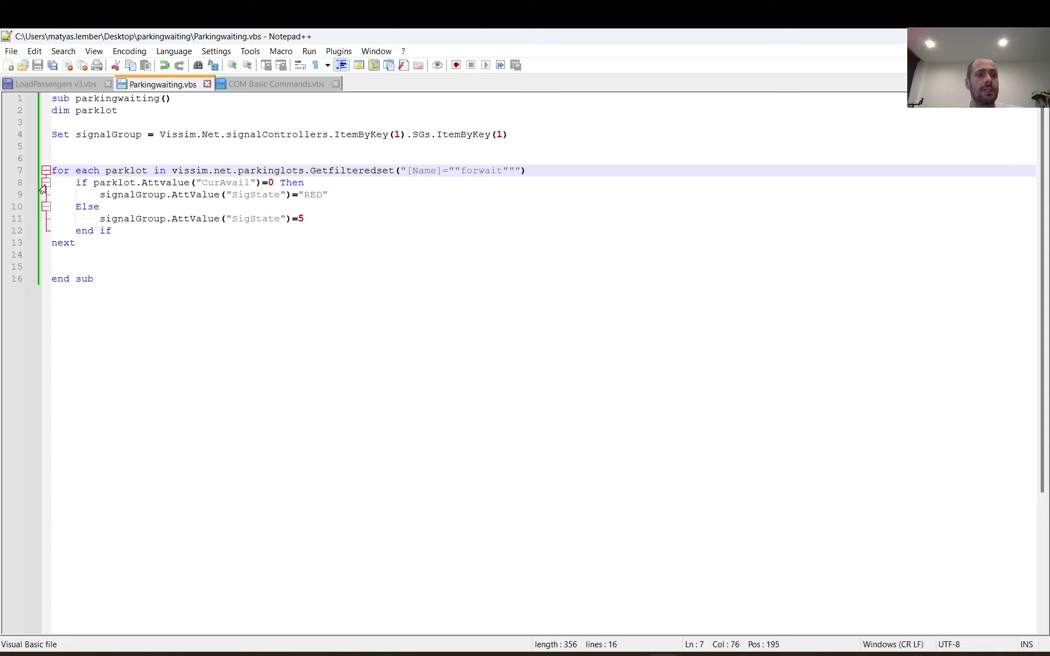
drag(75, 165, 134, 164)
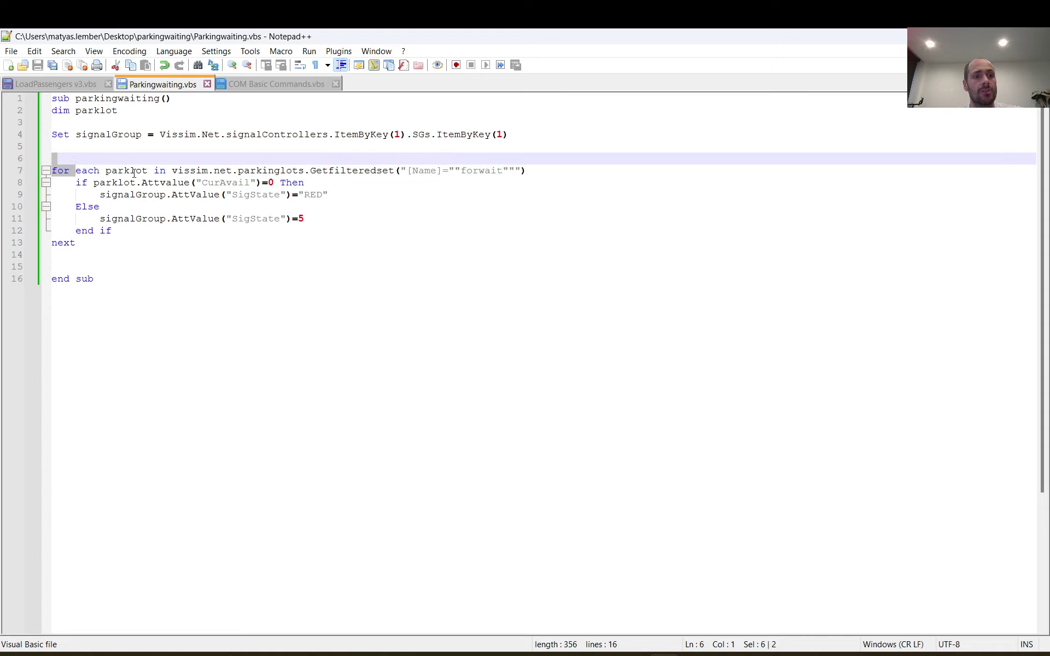
double_click(134, 173)
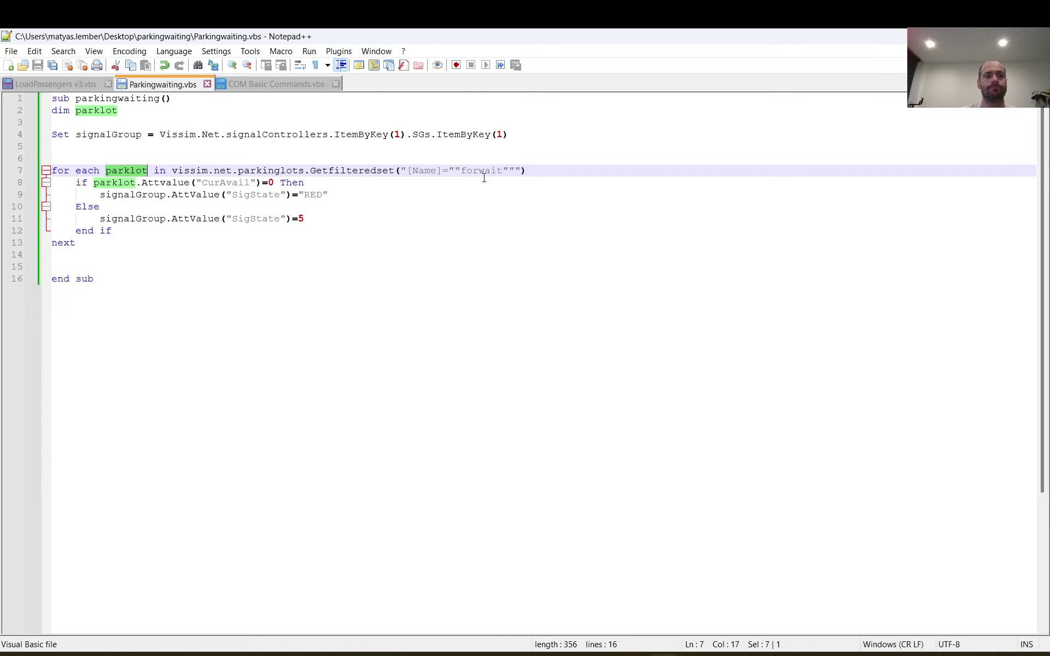
Examine the if condition that tests each parking lot's "CurAvail" attribute against 0
drag(77, 182, 178, 188)
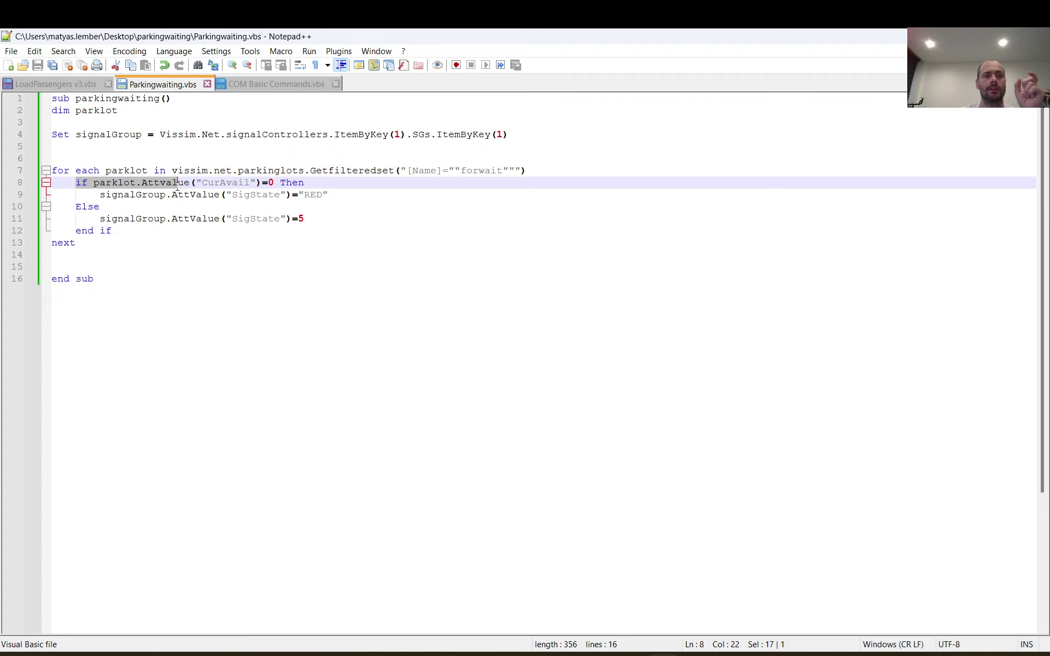
click(134, 184)
drag(136, 185, 95, 183)
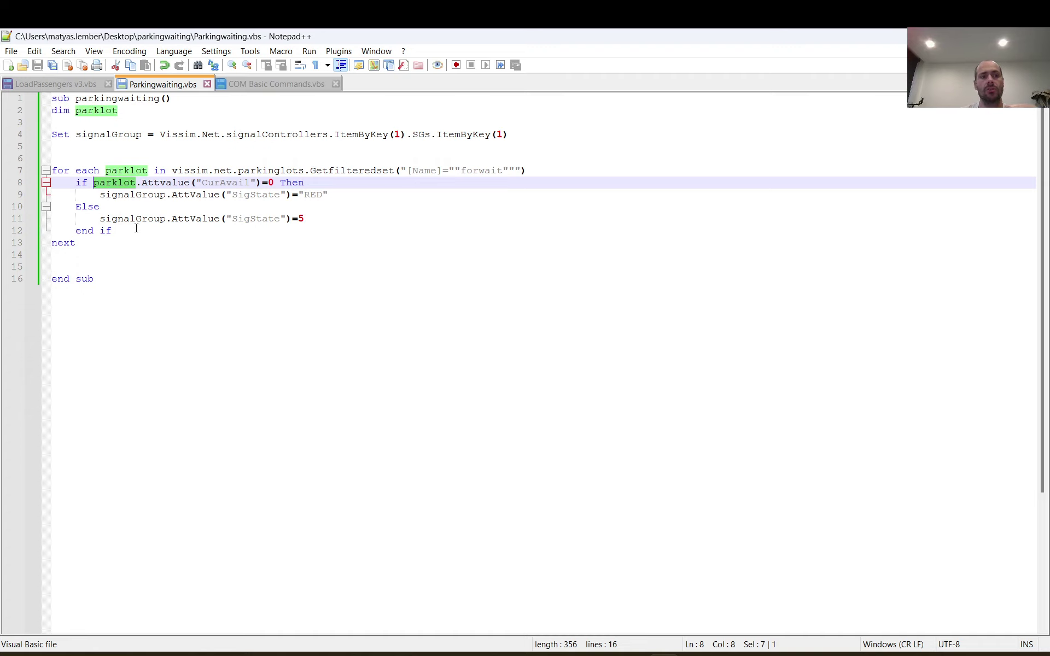
click(139, 184)
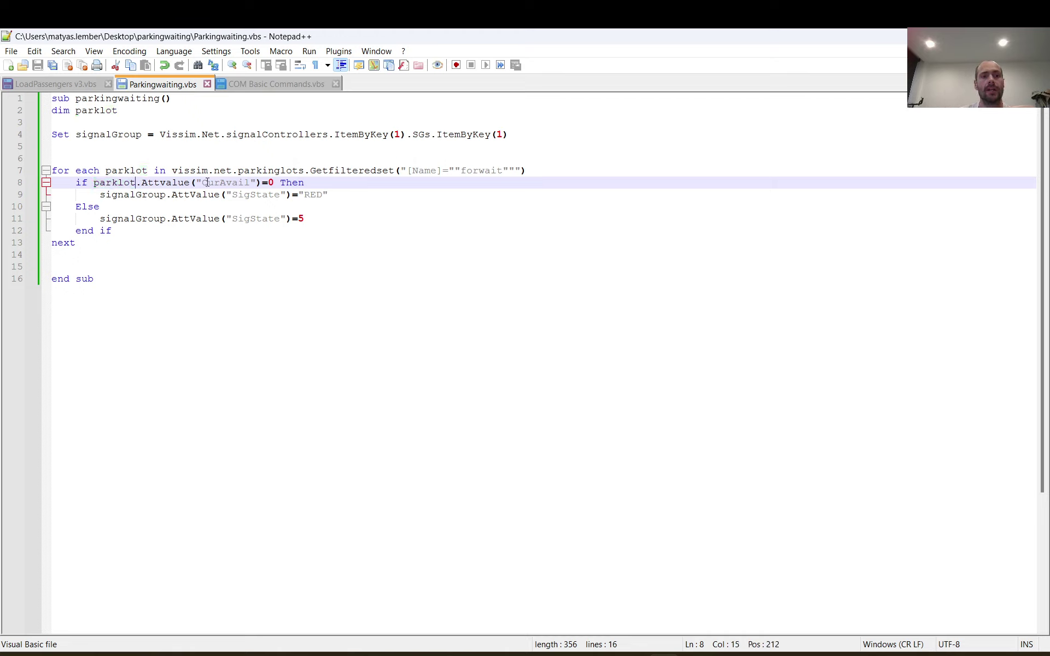
drag(208, 181, 250, 182)
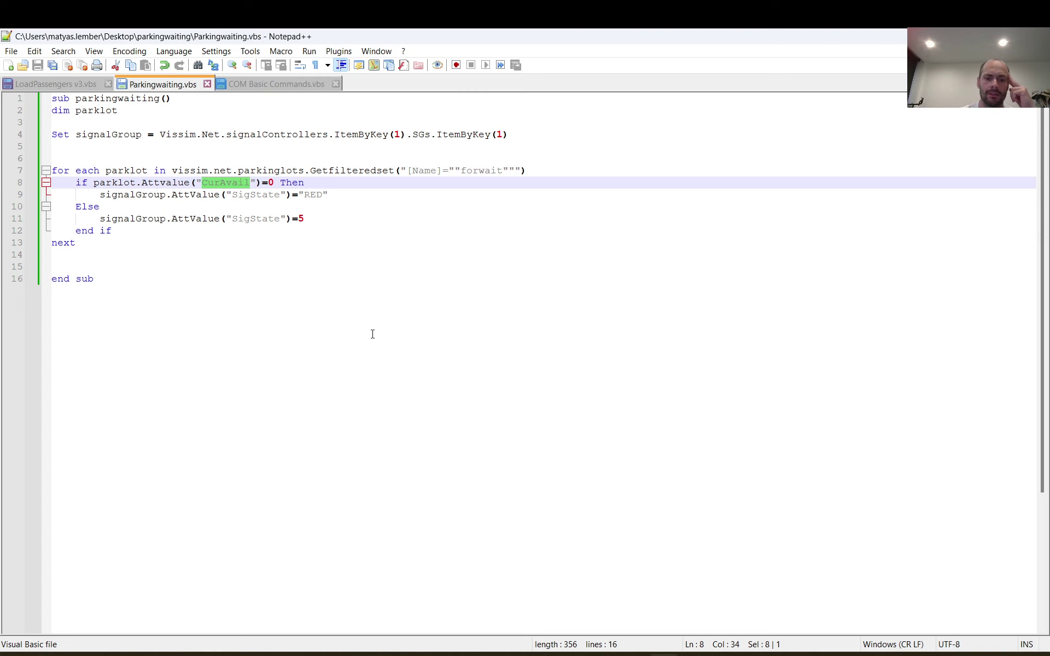
Switch to Vissim and look up the Current availability attribute among the forwait parking lot's selectable attributes
click(413, 653)
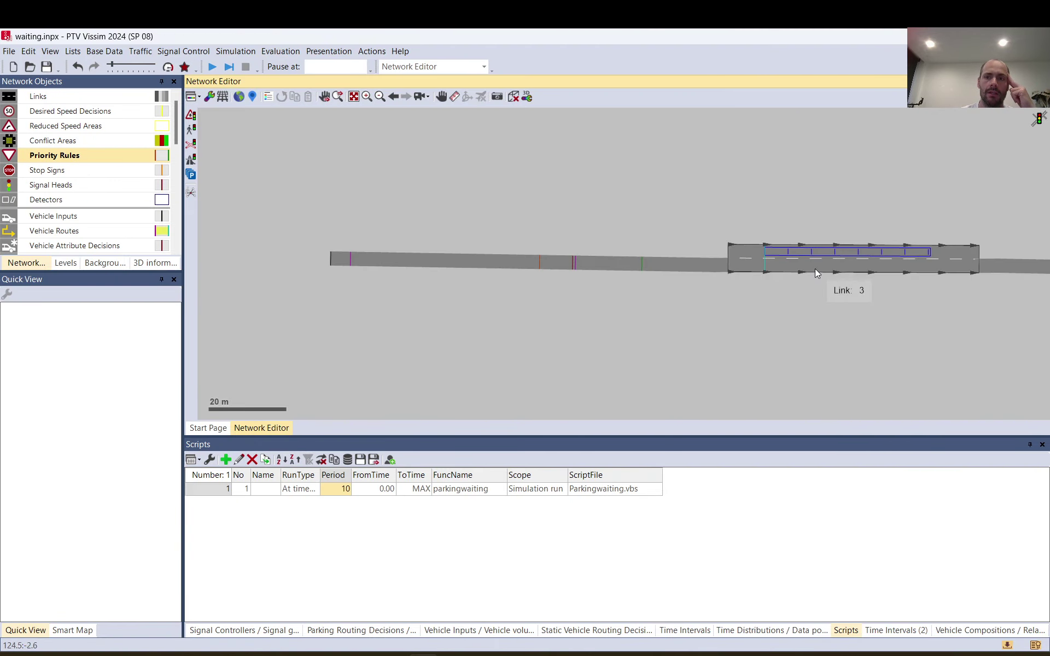
click(820, 261)
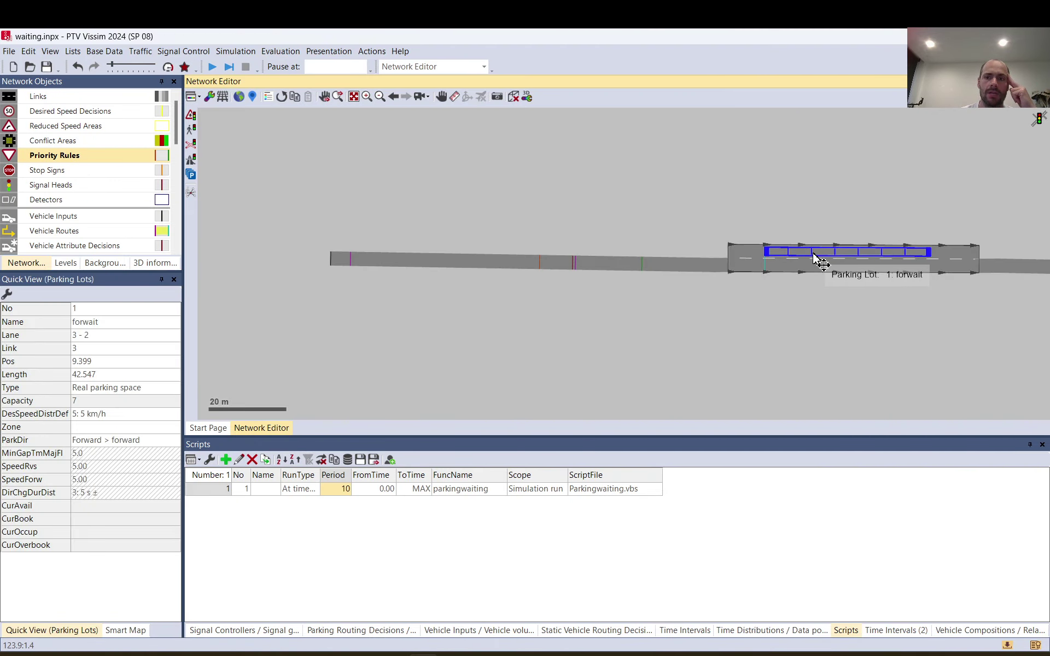
click(7, 294)
scroll(433, 354, down, 7)
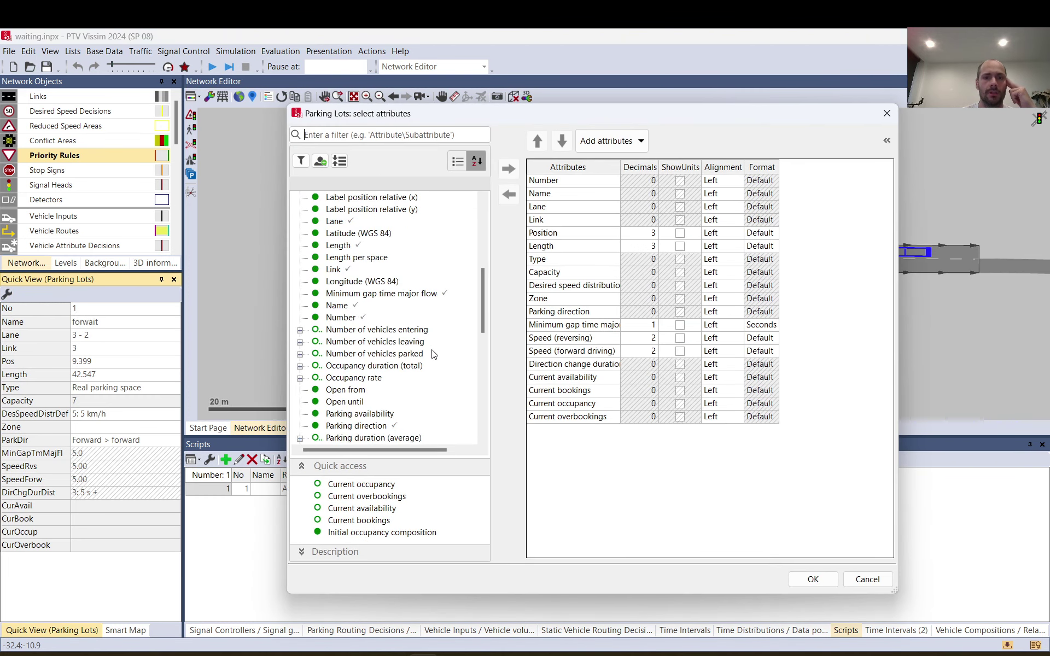
scroll(433, 354, down, 6)
scroll(434, 354, up, 11)
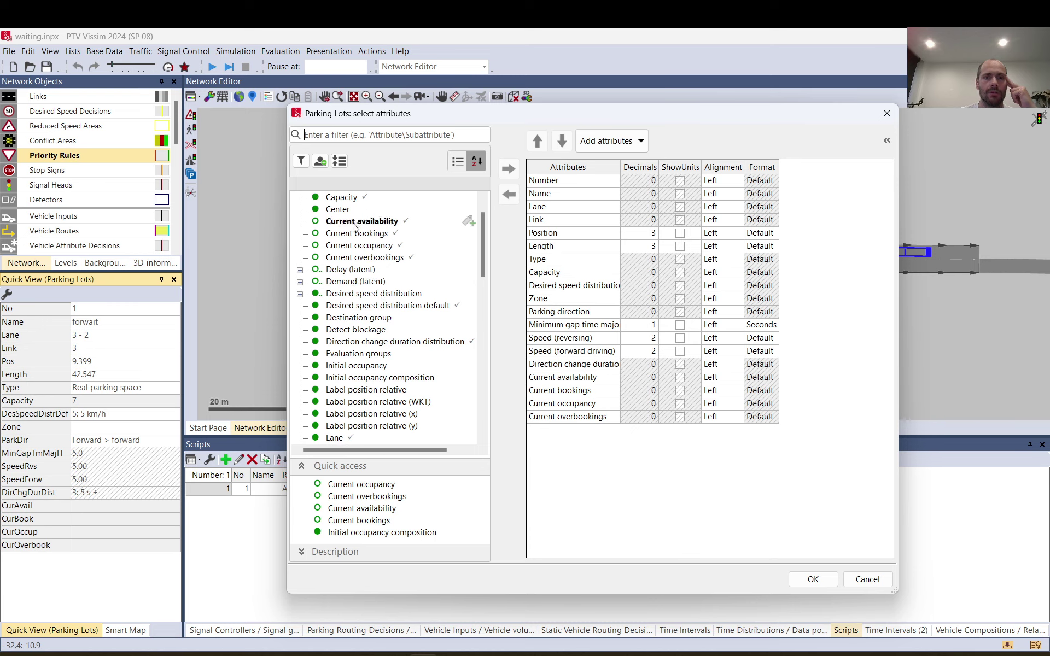
click(355, 223)
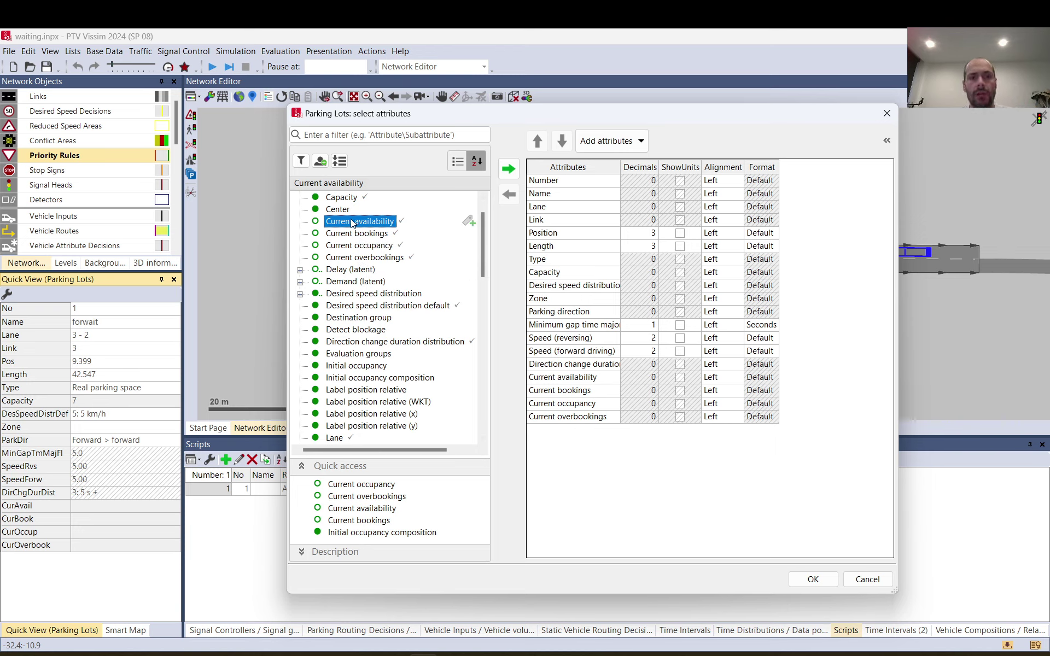
Switch to Notepad++ and examine the "RED" SigState assignment and the signal controller key in the signalGroup line
click(623, 654)
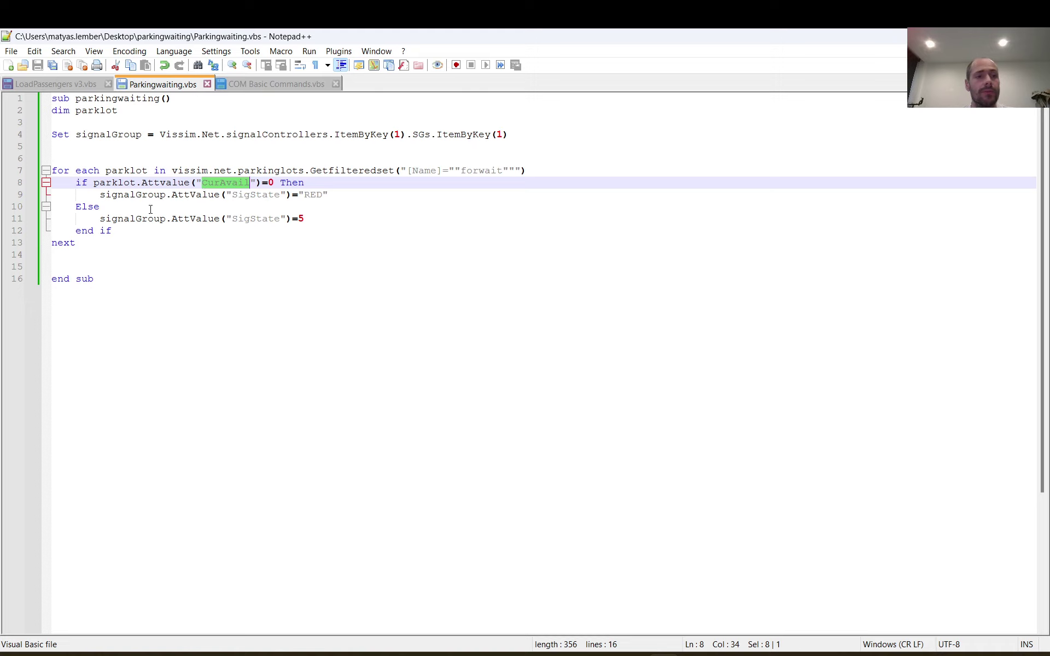
drag(100, 194, 320, 195)
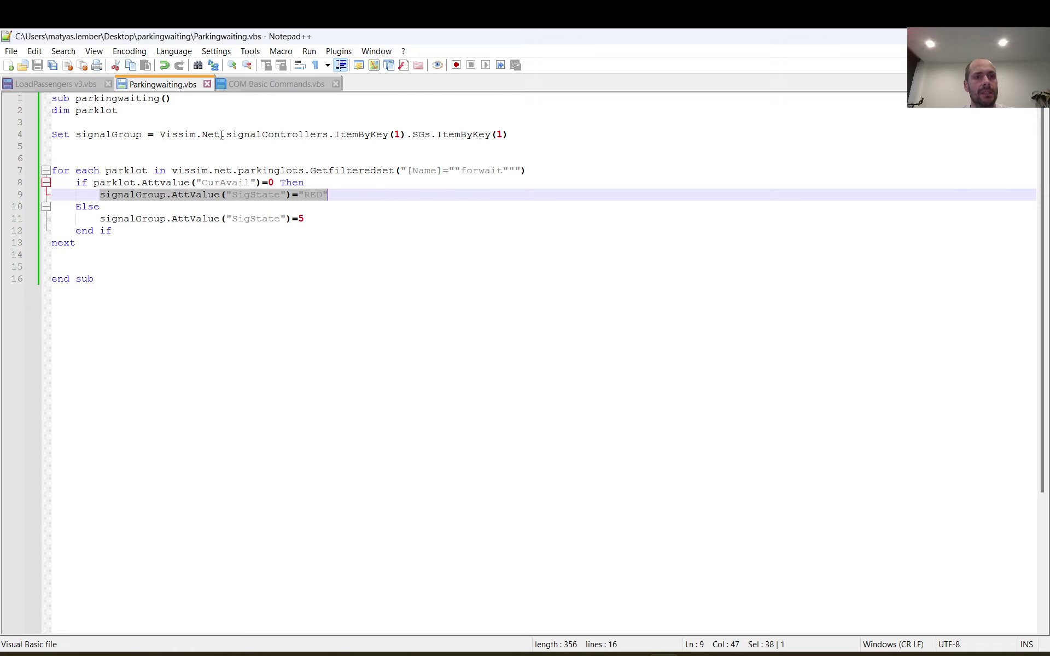
click(402, 134)
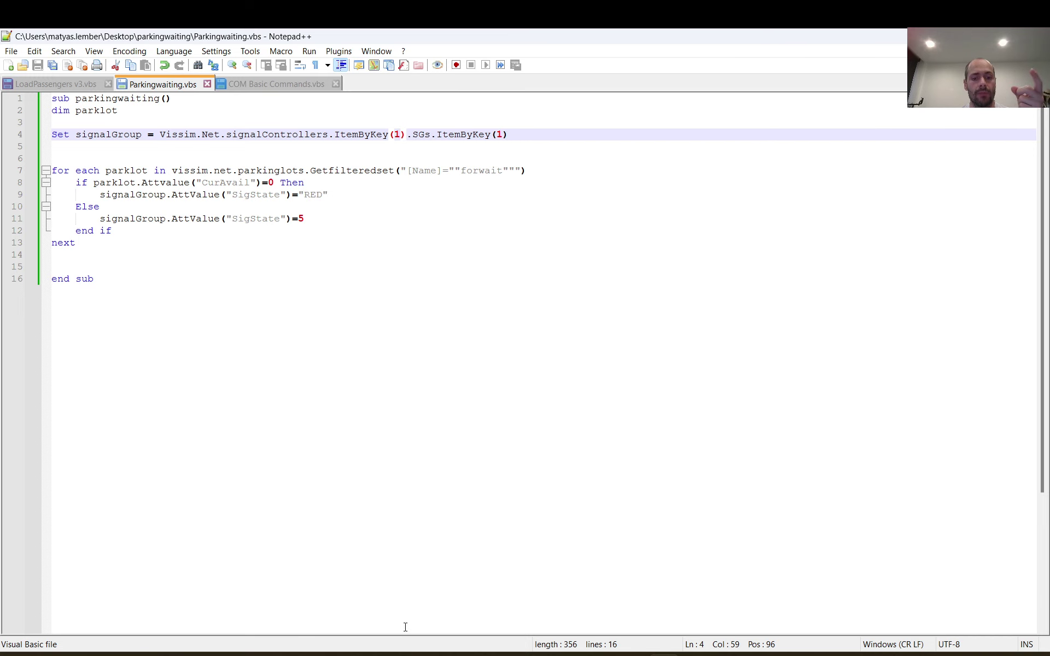
Switch to Vissim, dismiss the parking lot attribute selection, and check the signal controller and its signal group in the signal controller list
key(alt+Tab)
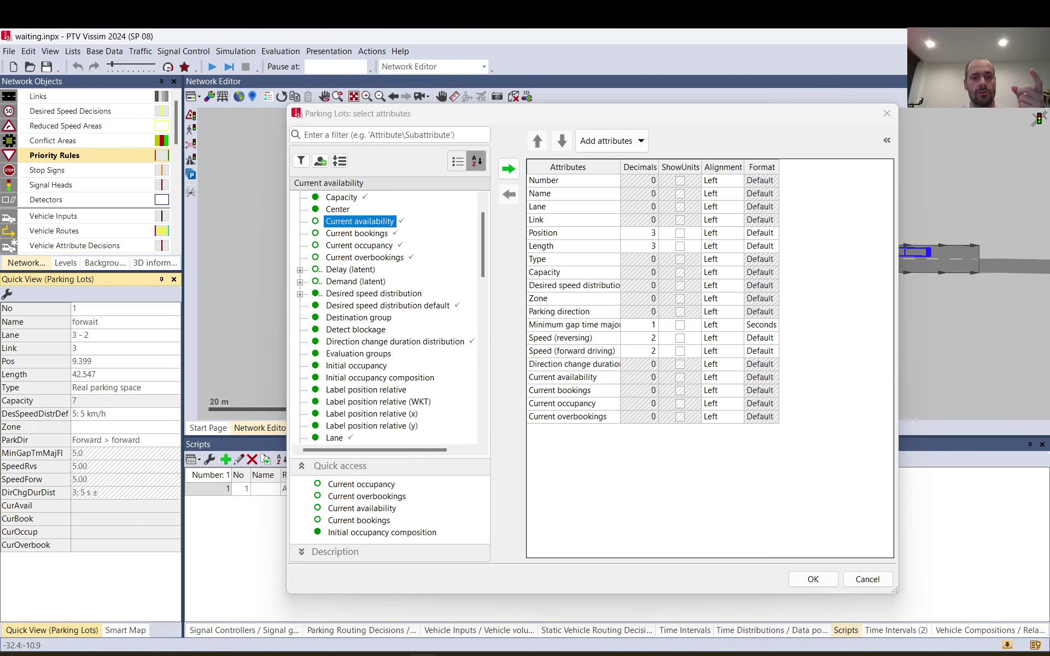
click(895, 121)
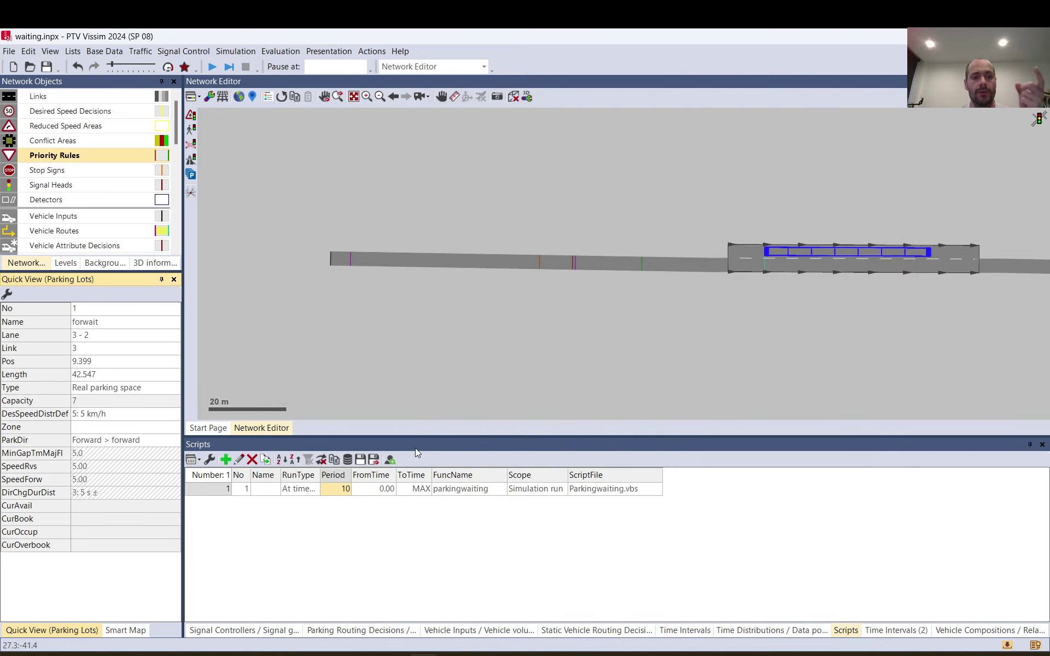
click(265, 631)
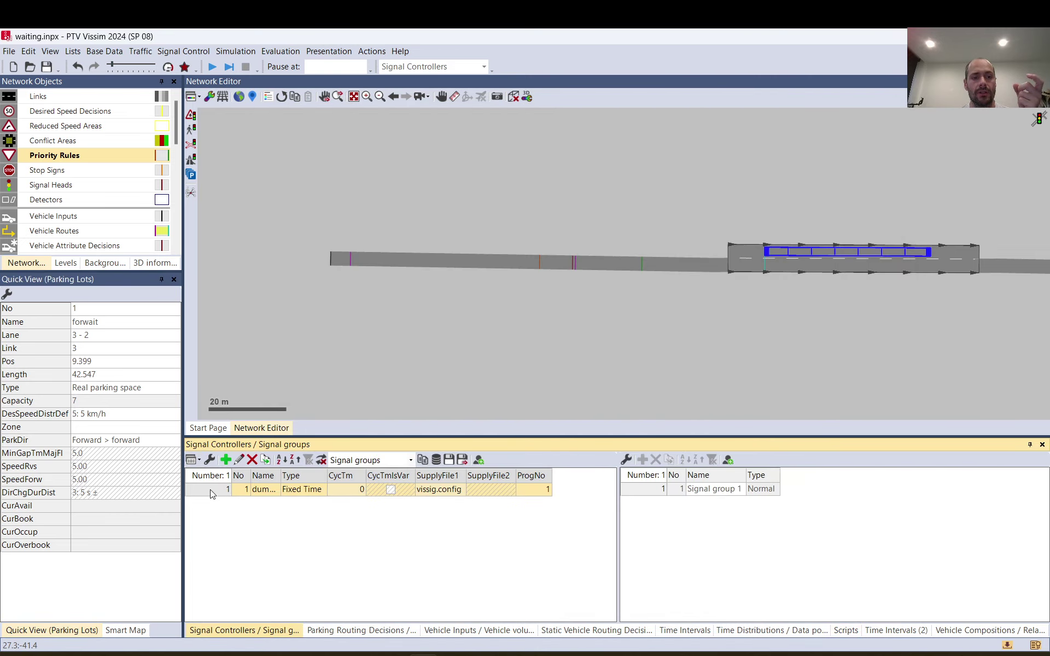
click(643, 492)
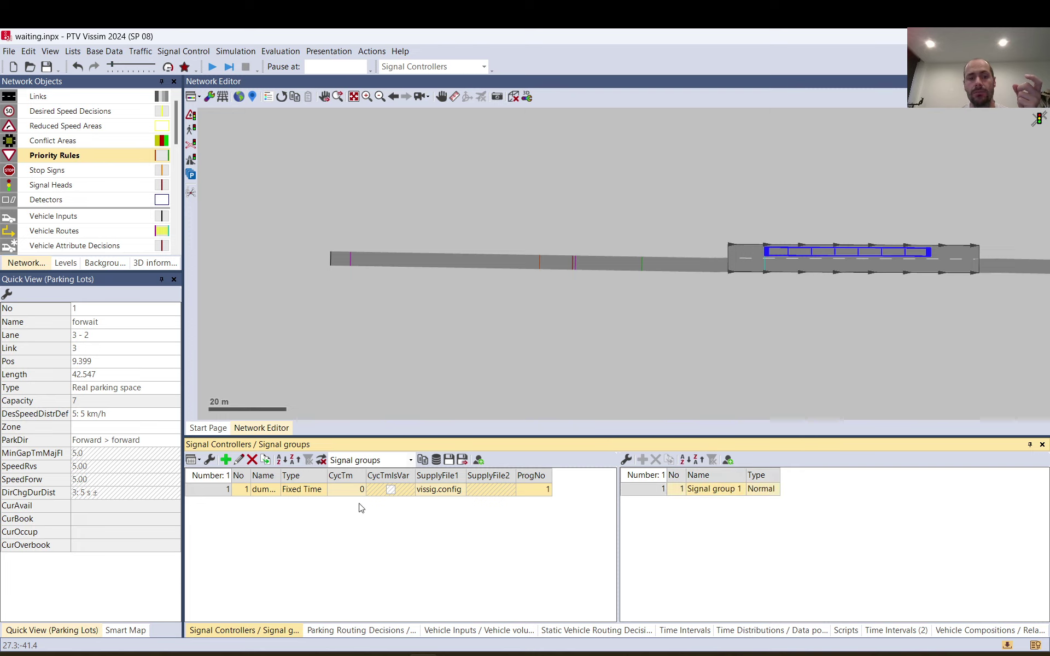
Open the dummy controller's fixed-time data and examine Signal group 1's default sequence options and minimum durations
double_click(216, 492)
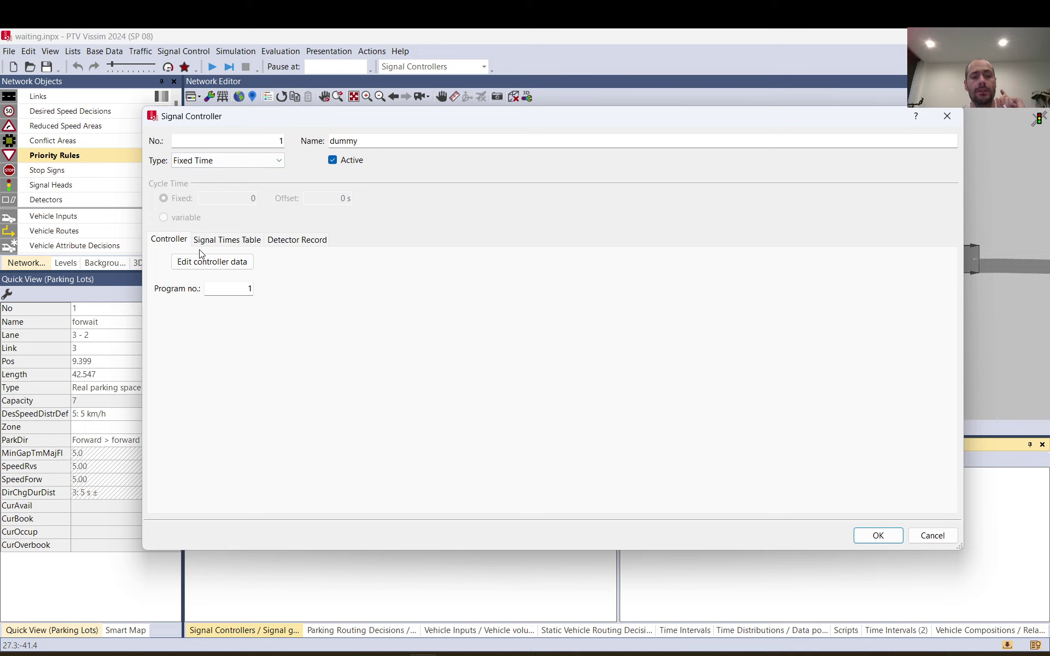
click(218, 265)
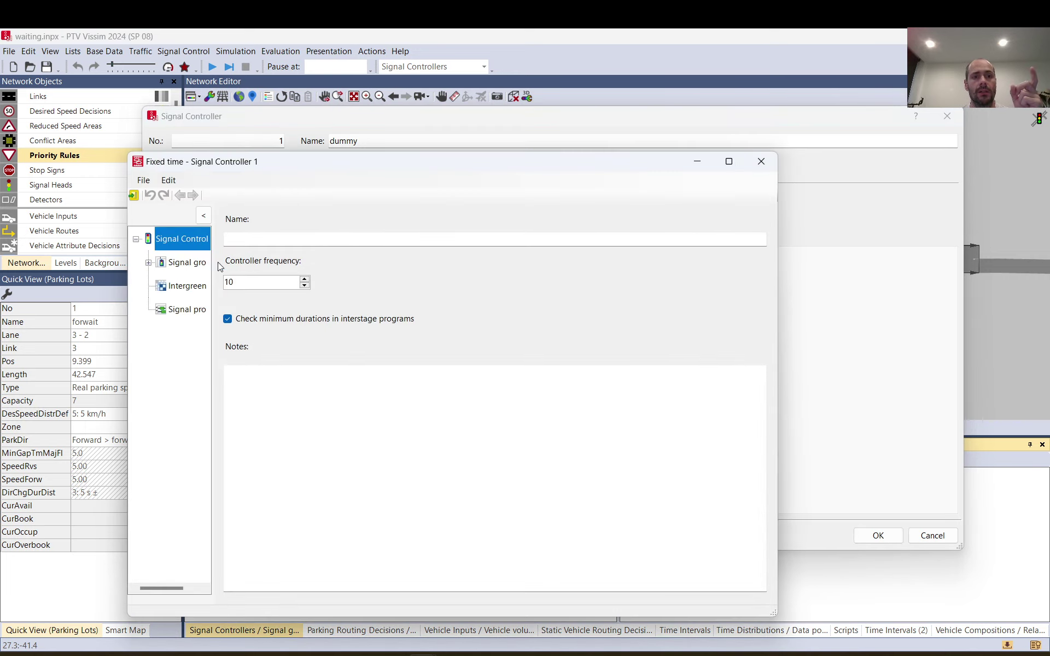
click(187, 262)
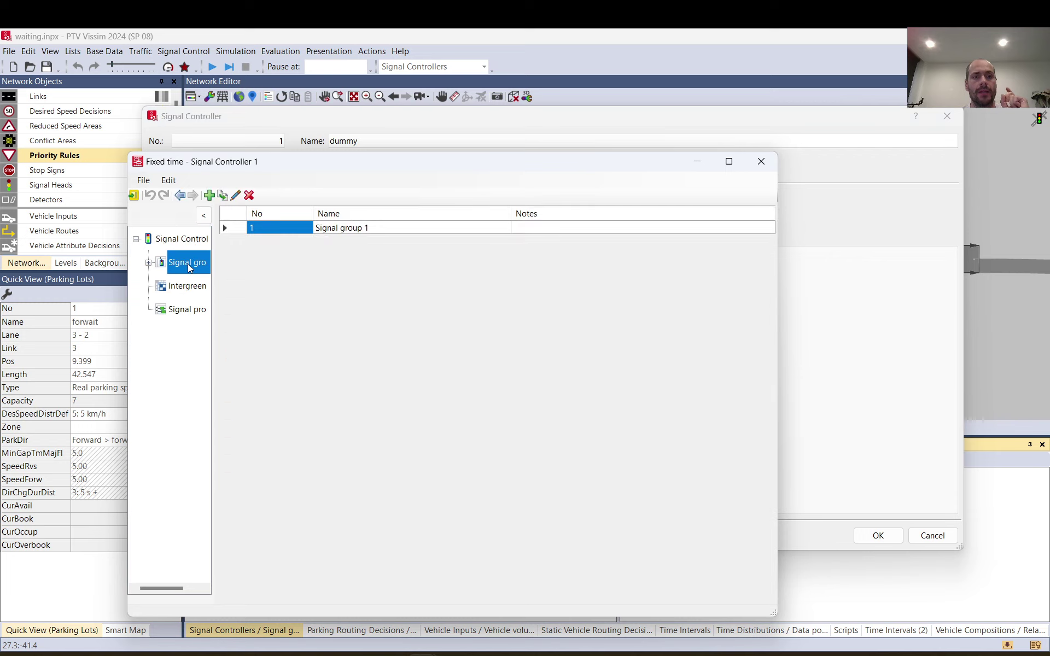
double_click(236, 228)
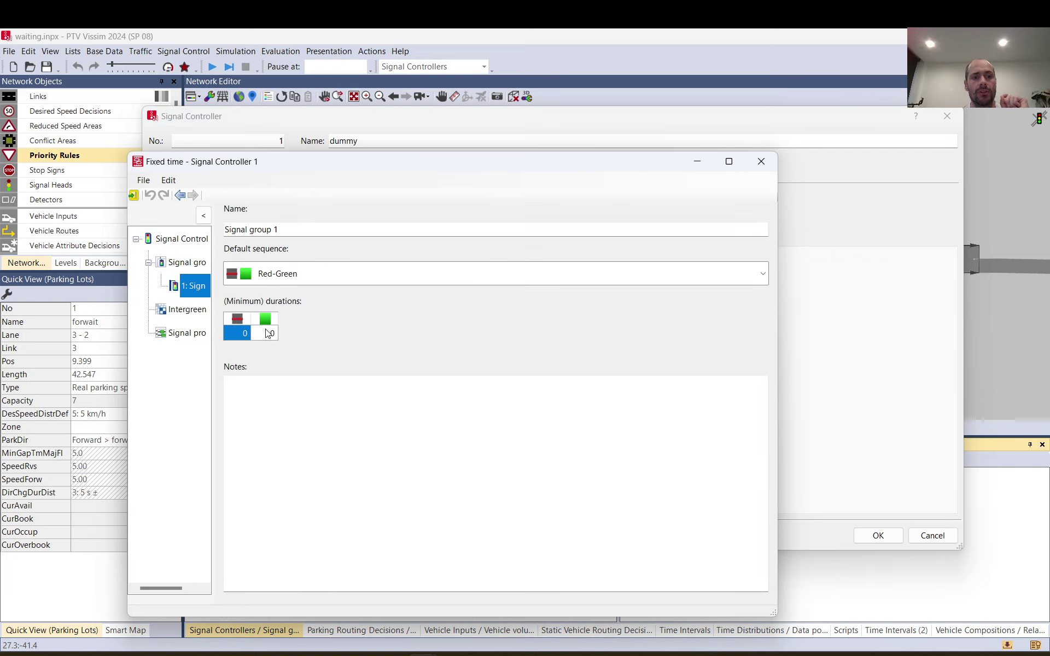
click(293, 278)
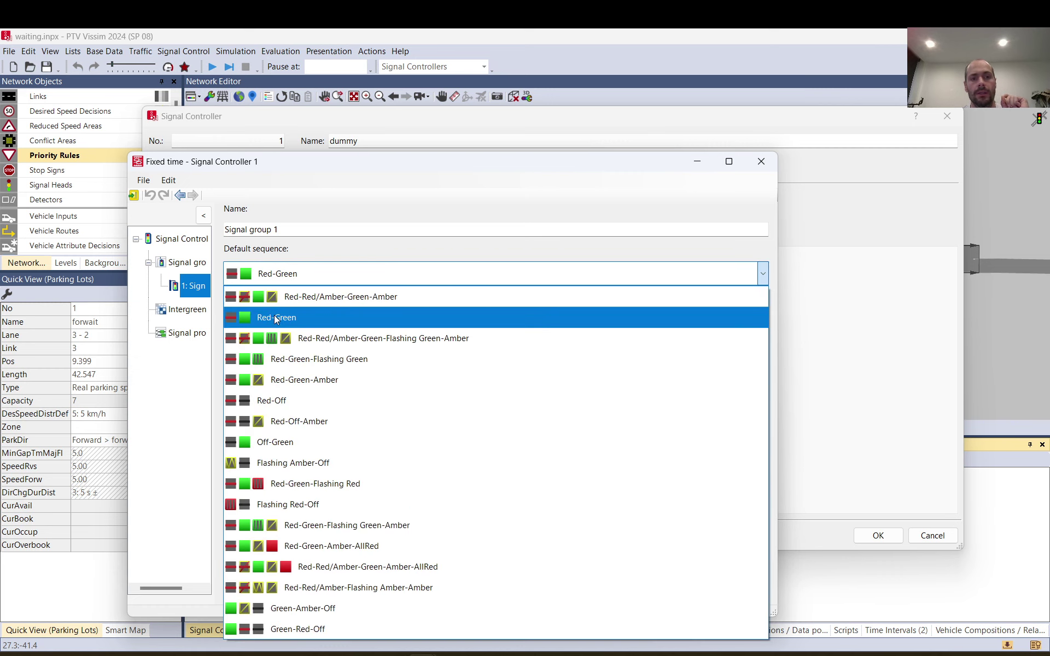
click(330, 257)
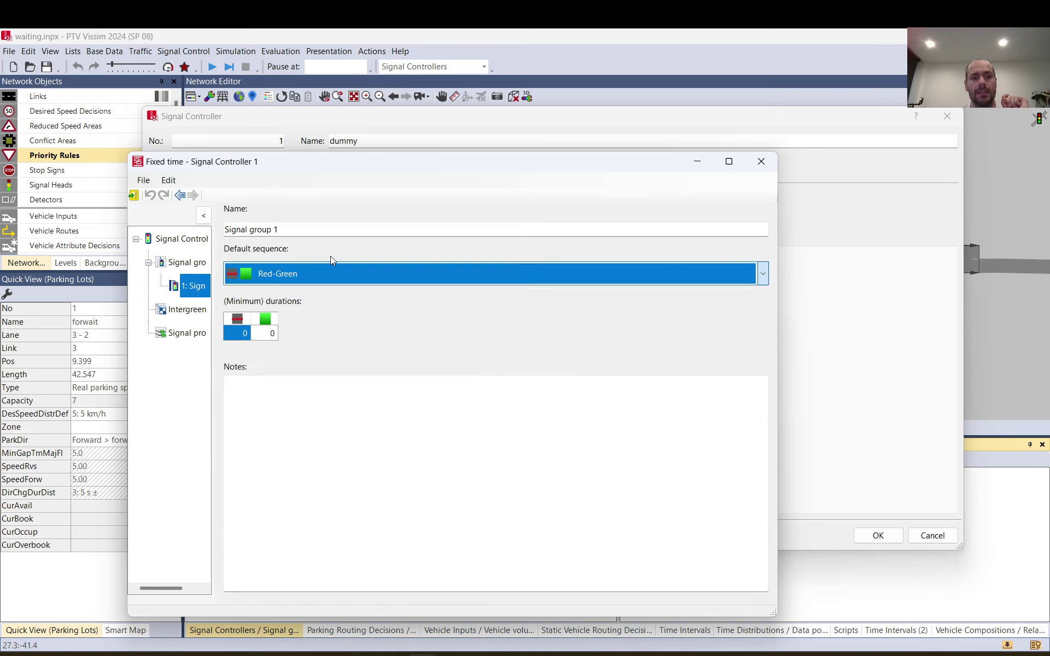
click(264, 334)
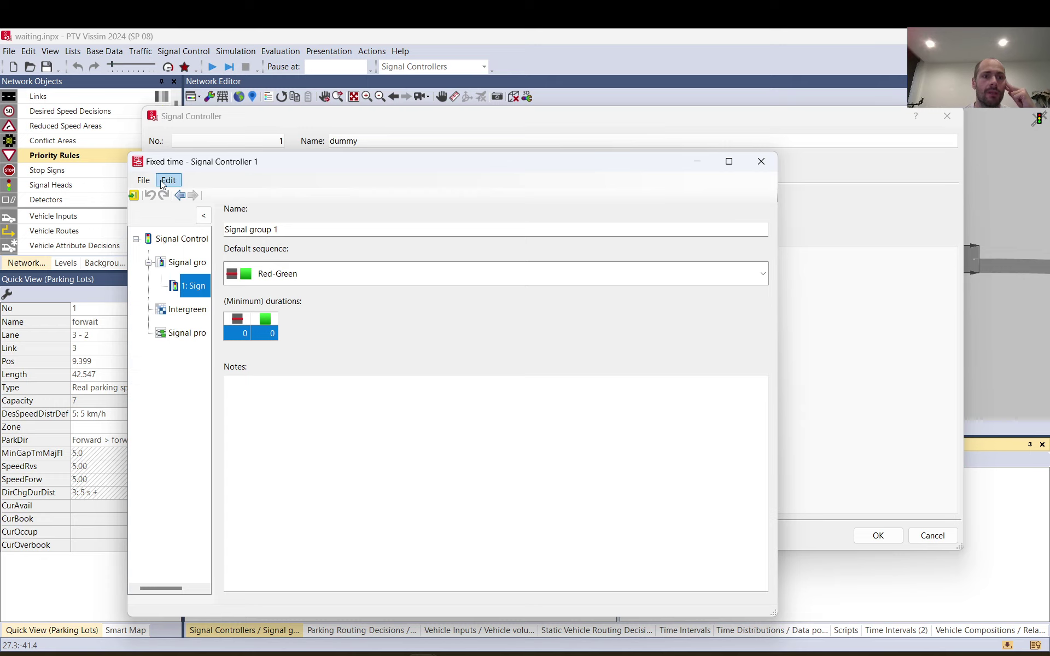
Check the controller frequency of the dummy controller, and leave its data and settings without changes
click(168, 243)
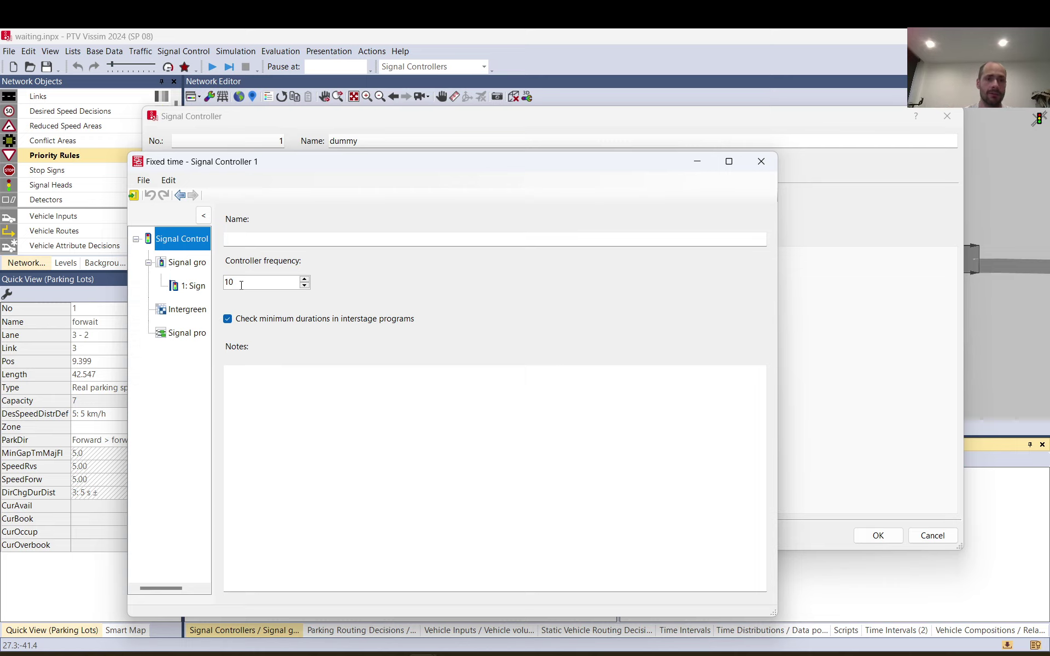
click(762, 160)
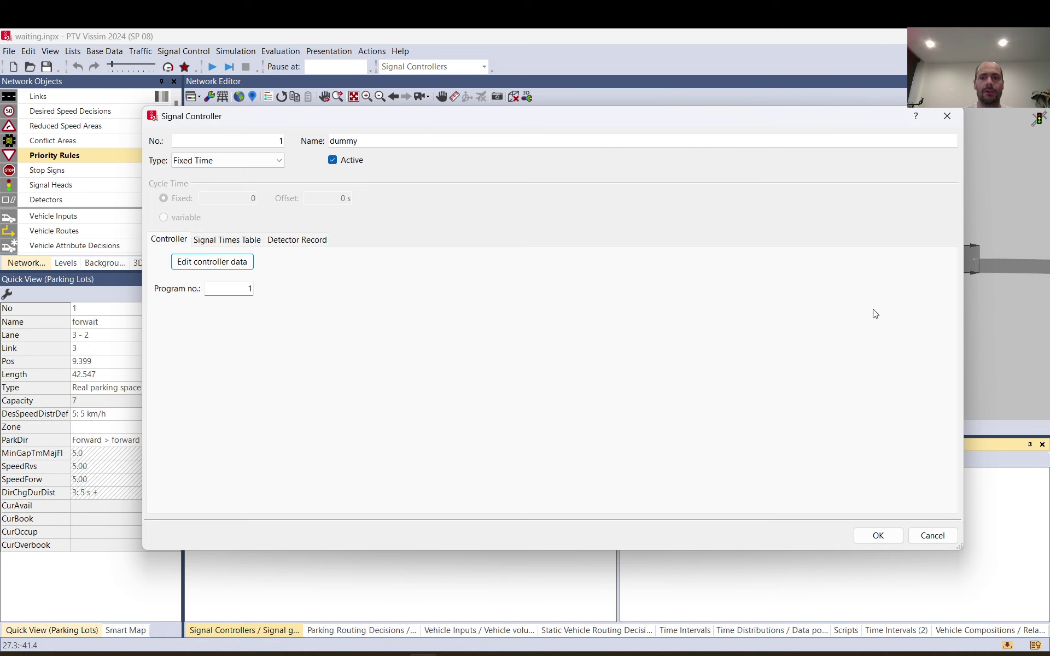
click(932, 535)
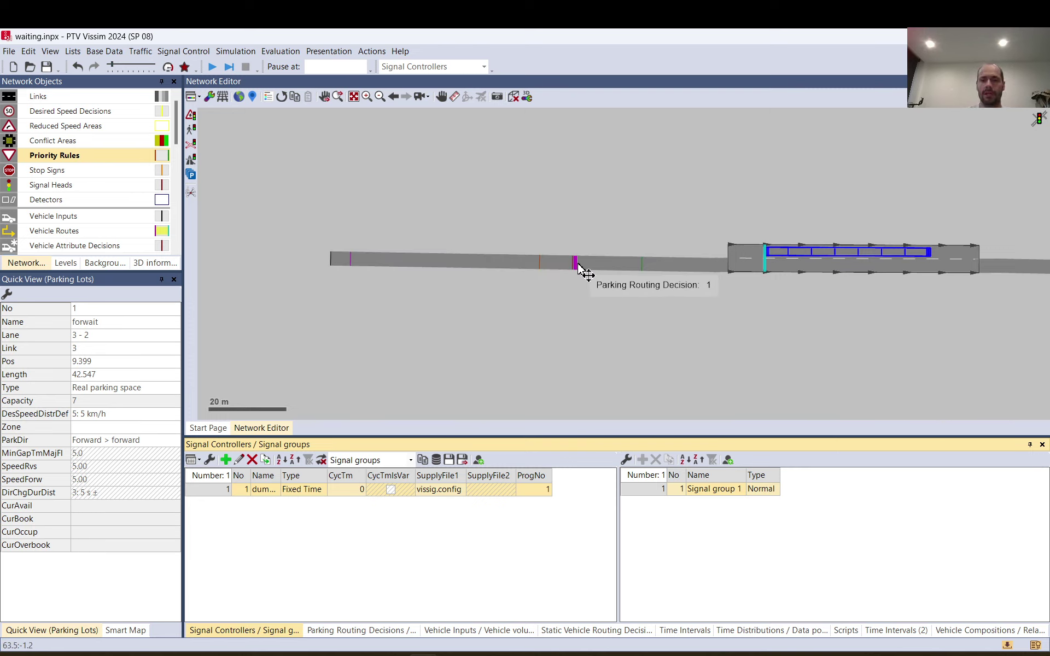
Compare the function name in Vissim's script list with the parkingwaiting sub in Notepad++, and return to Vissim
click(845, 632)
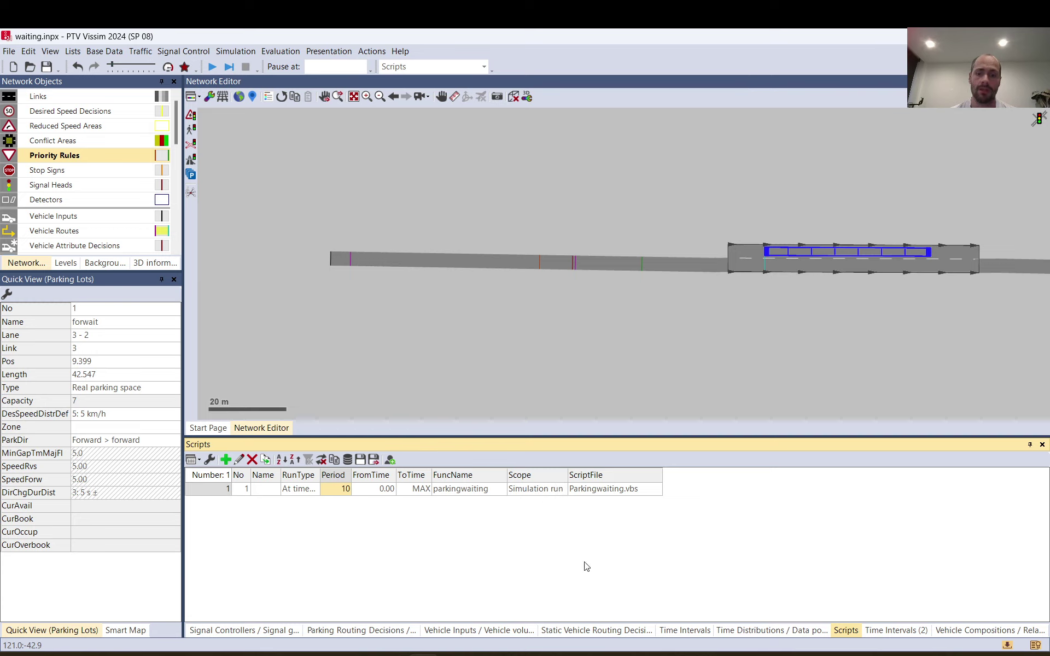
key(alt+Tab)
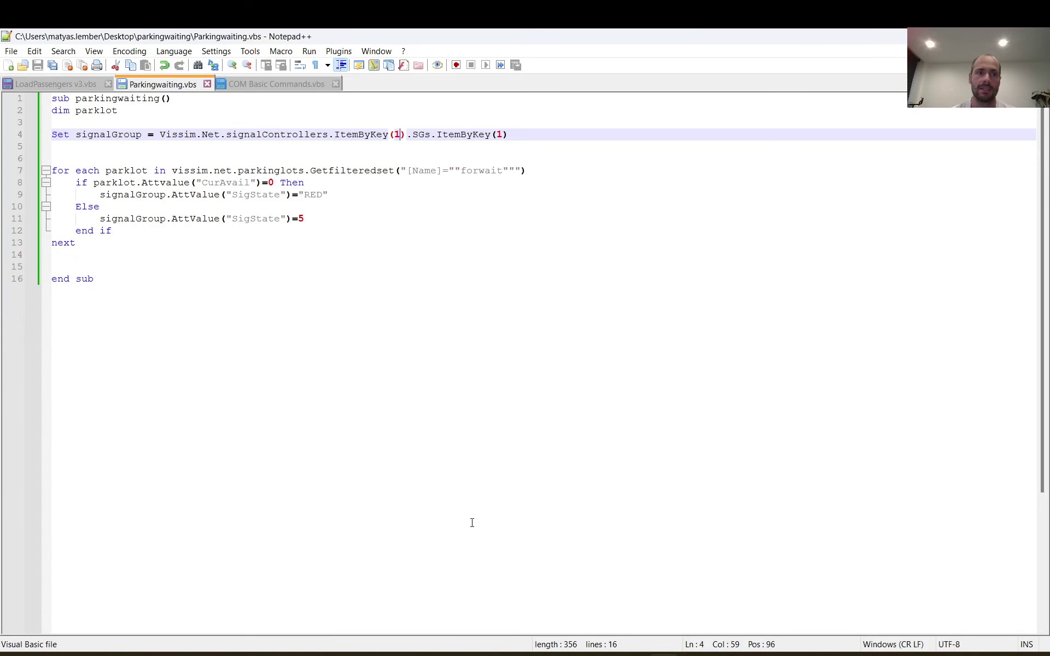
double_click(130, 99)
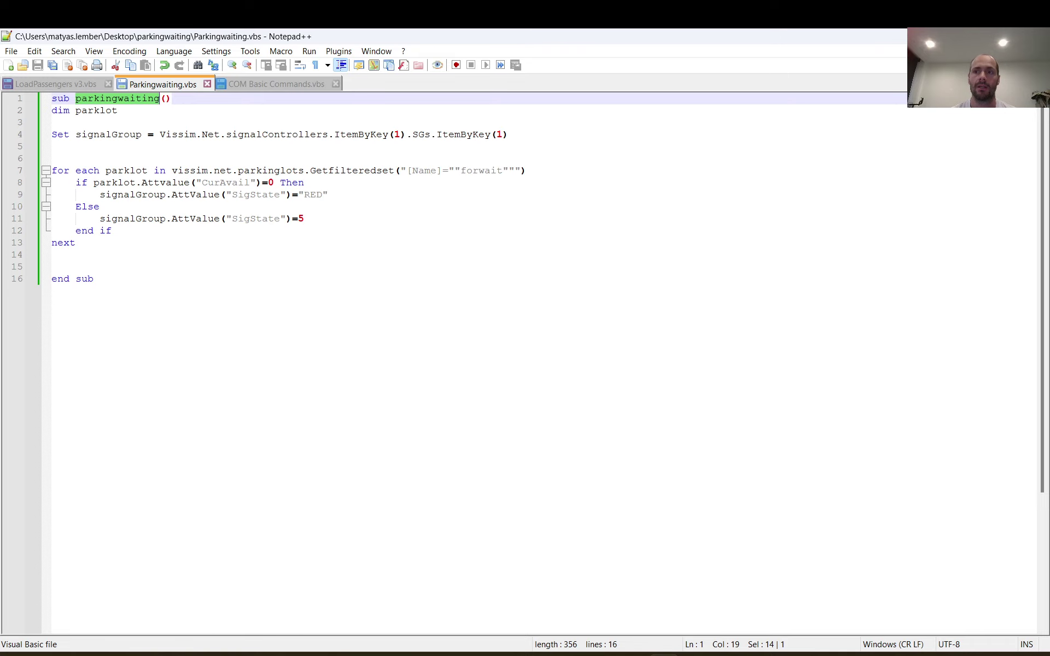
key(alt+Tab)
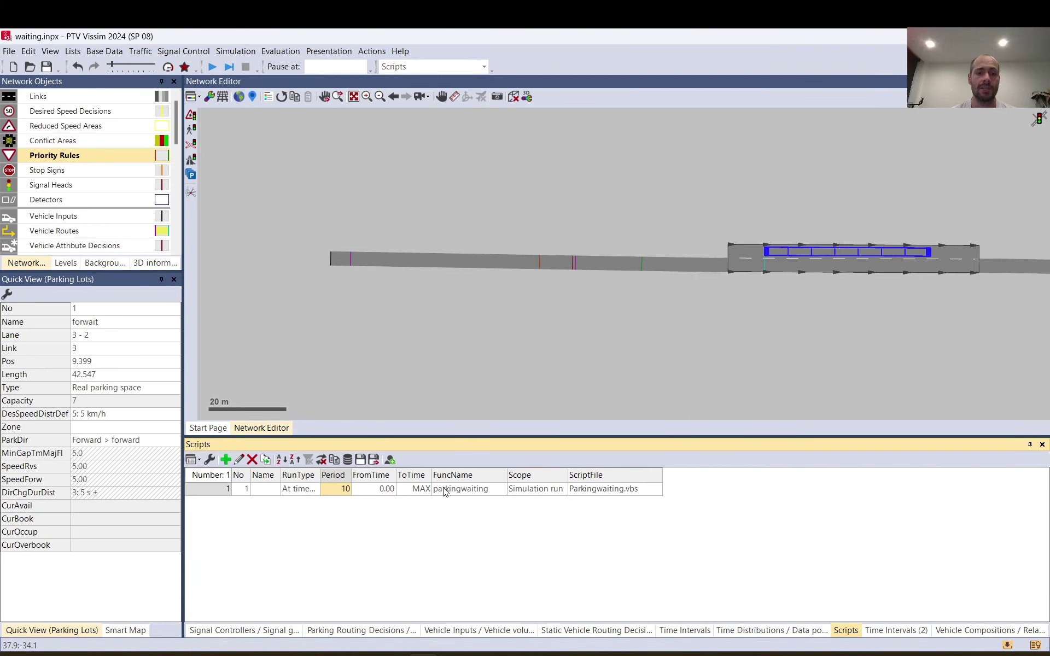
Widen the RunType column to fit its content and show the run type options for the parkingwaiting script
double_click(322, 479)
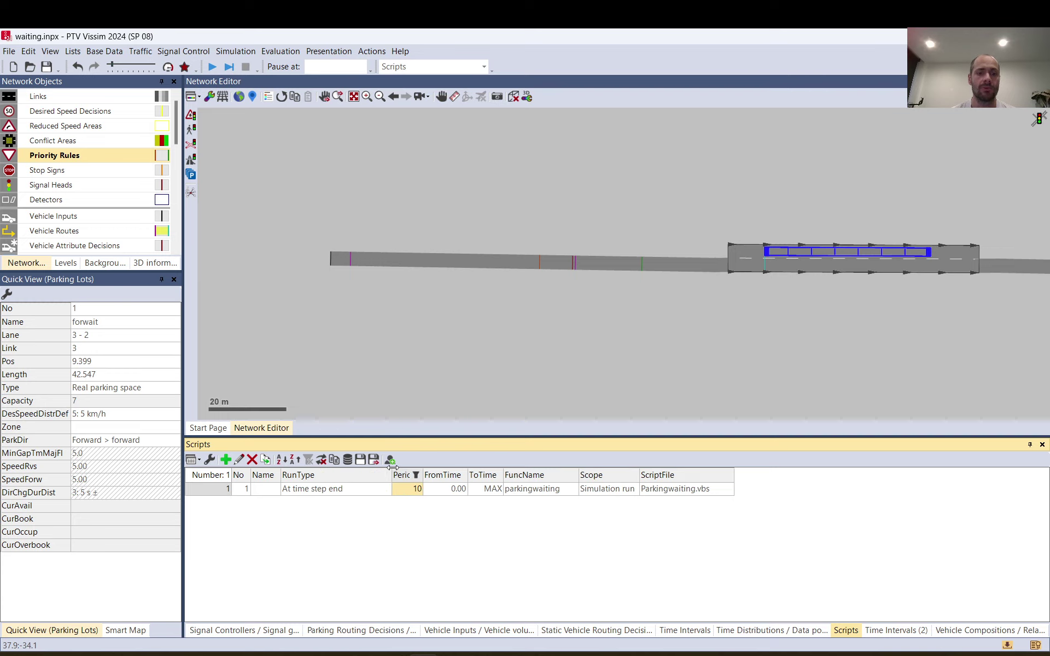
click(352, 491)
click(353, 491)
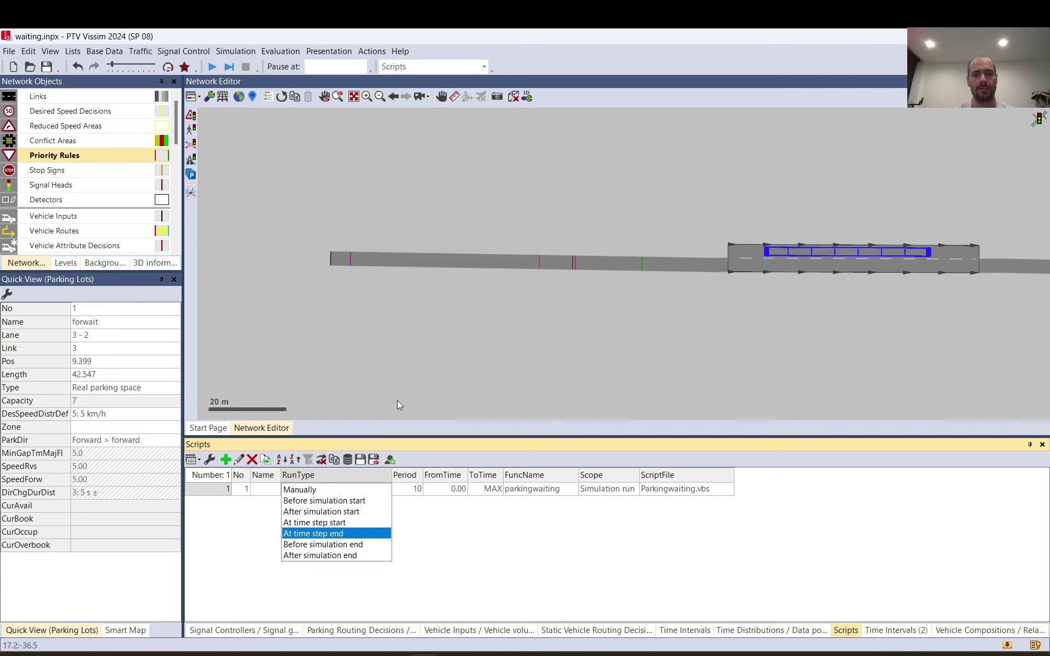
Leave the run type at its setting, switch to Notepad++, and highlight the parkingwaiting script's CurAvail condition and both SigState assignments
click(415, 374)
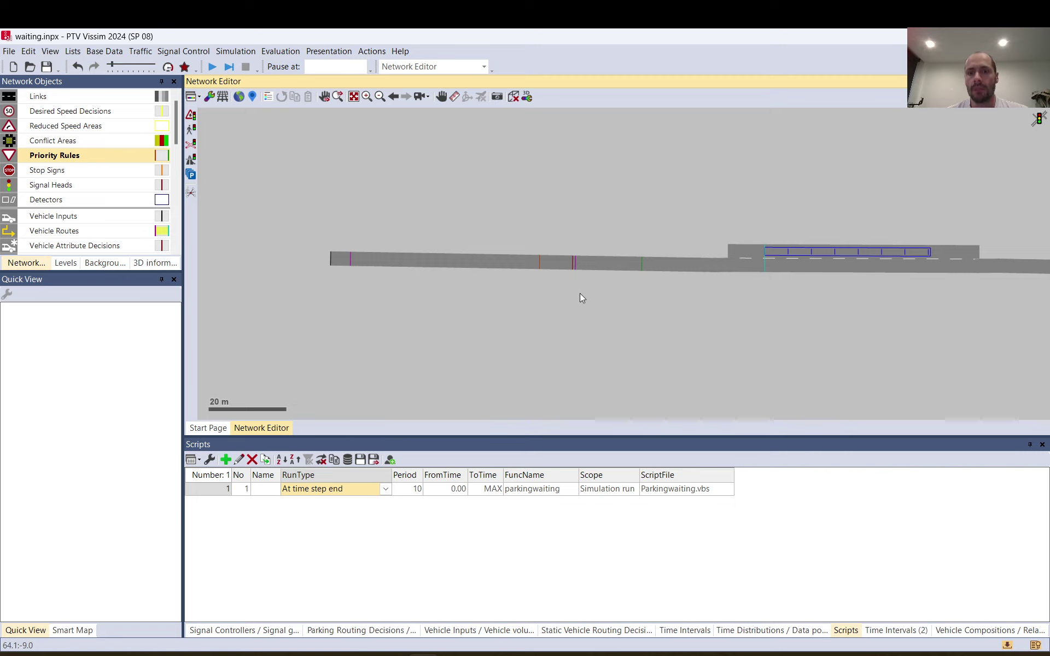
key(alt+Tab)
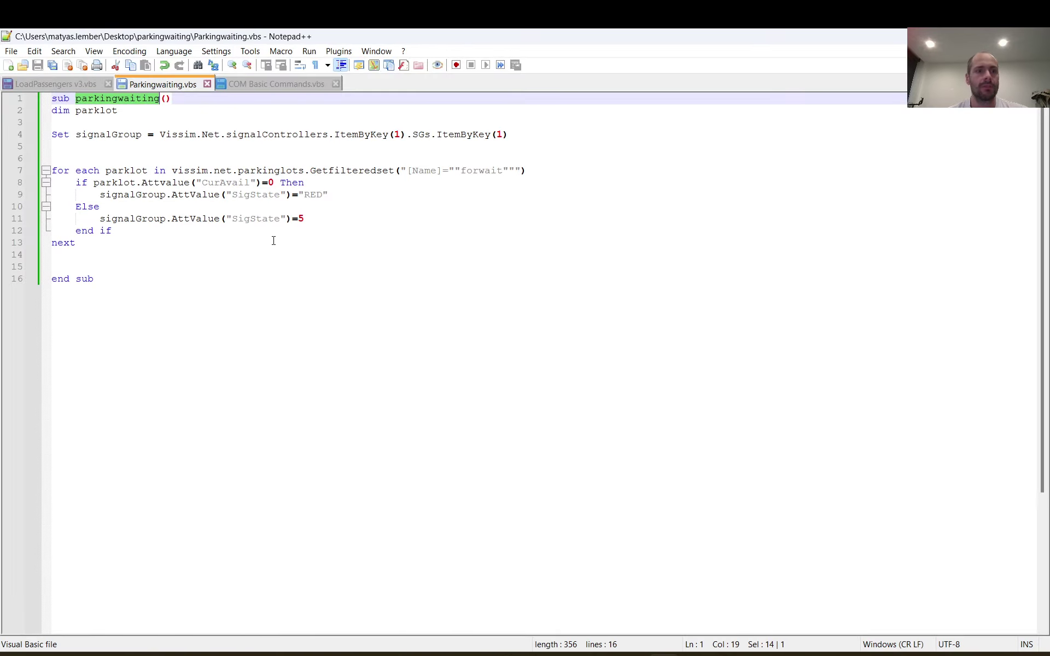
drag(336, 193, 95, 191)
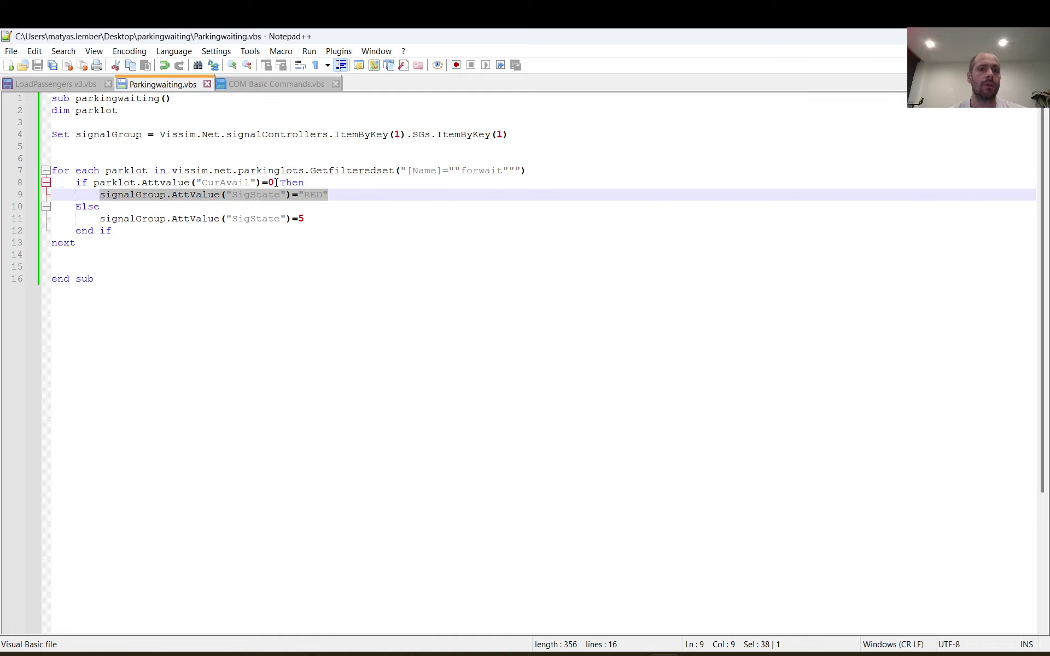
drag(274, 183, 119, 180)
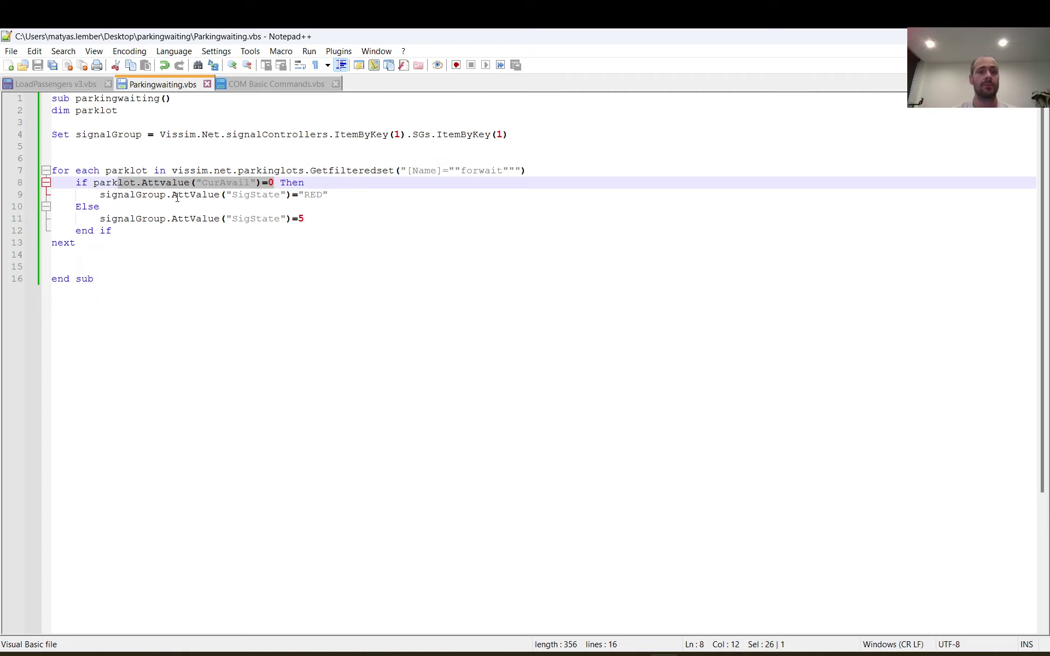
drag(312, 216, 92, 221)
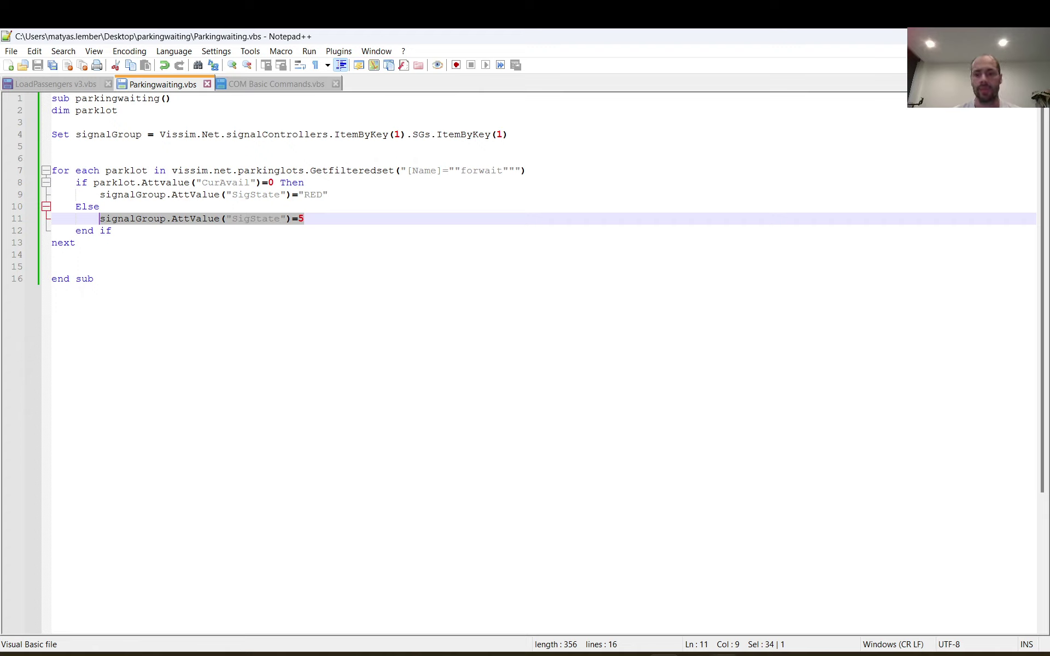
Look up the value of SignalizationStateOff in the Vissim COM documentation's SignalizationState Enumeration, and return to the script in Notepad++
key(alt+Tab)
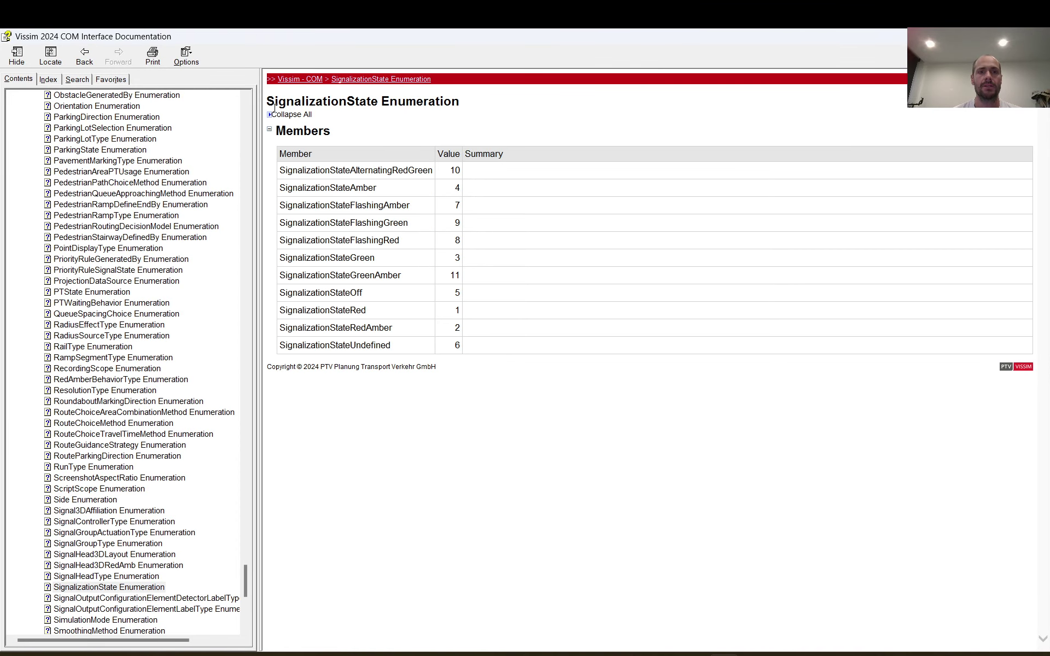
double_click(458, 294)
drag(364, 294, 351, 294)
click(987, 37)
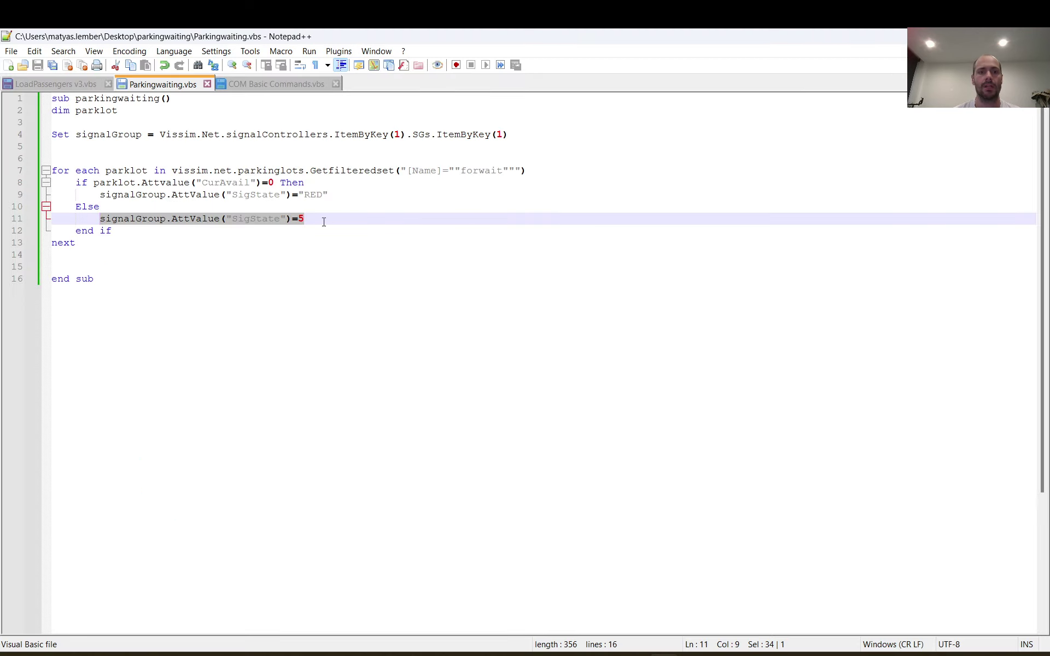
Compare the "RED" signal state text in the If branch with the numeric signal state in the Else branch
drag(327, 195, 301, 196)
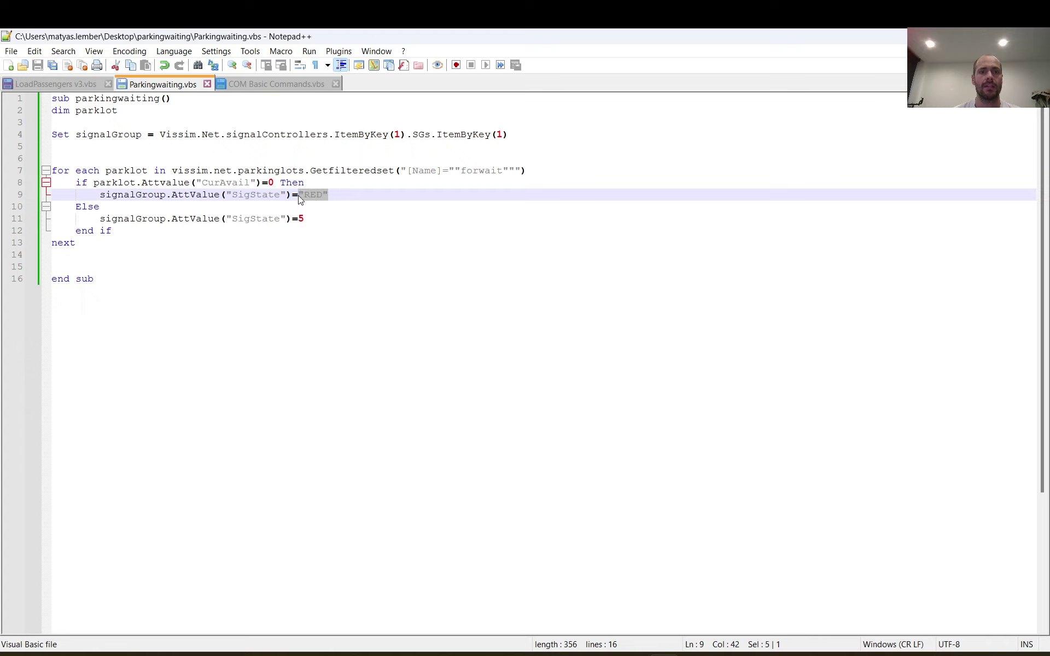
key(Right)
key(Right)
key(Left)
key(shift+Left)
key(Down)
click(310, 215)
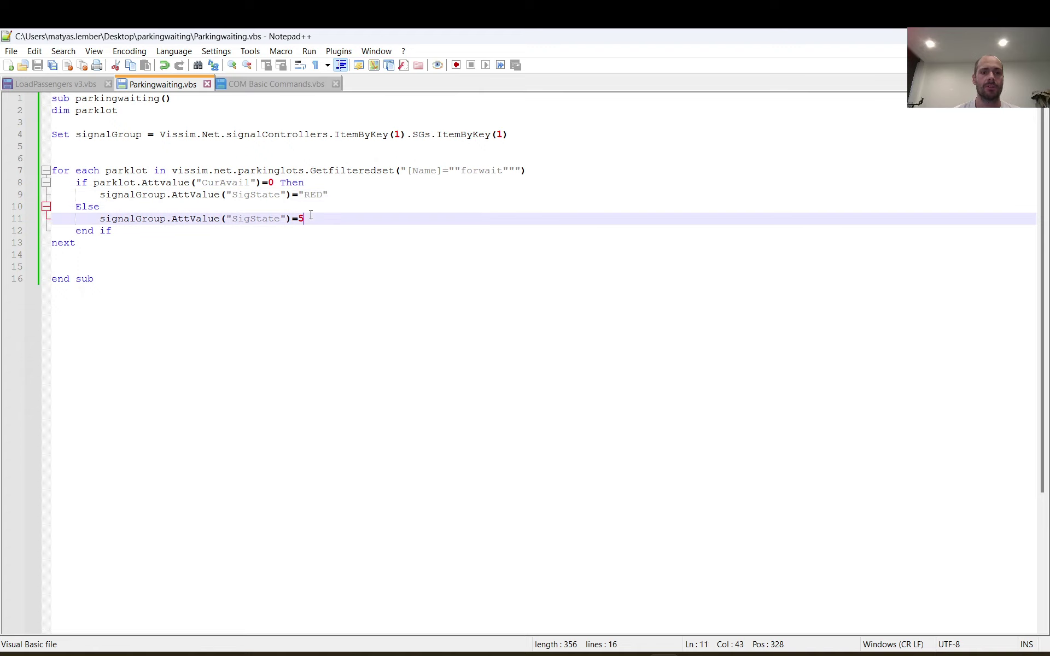
Highlight the Getfilteredset name filter and its forwait parking lot name in the script's For Each line
drag(402, 170, 521, 174)
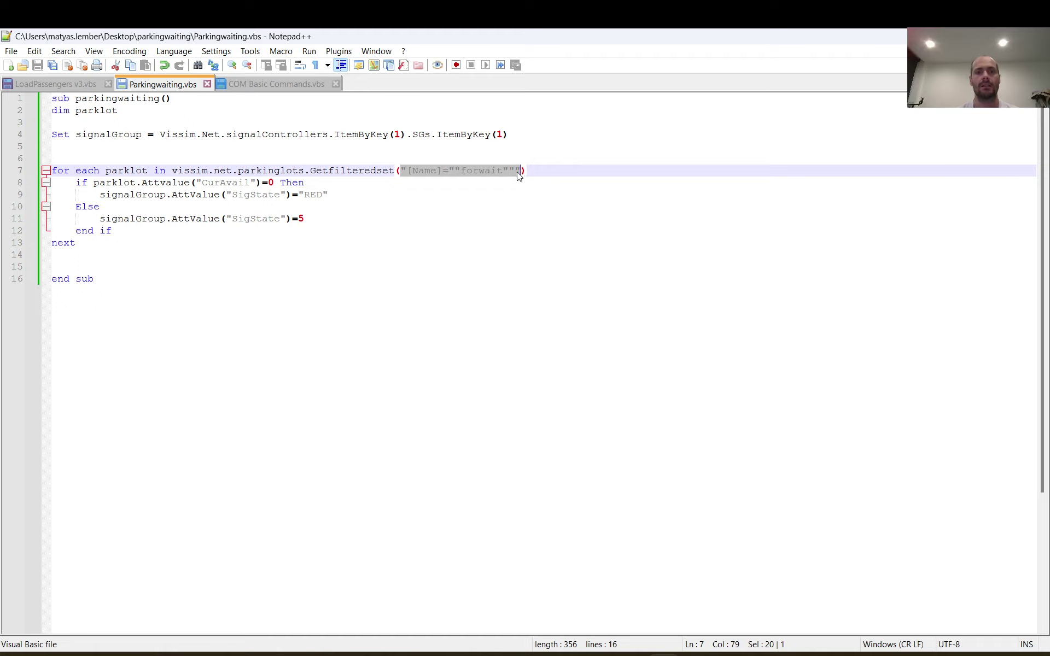
click(405, 173)
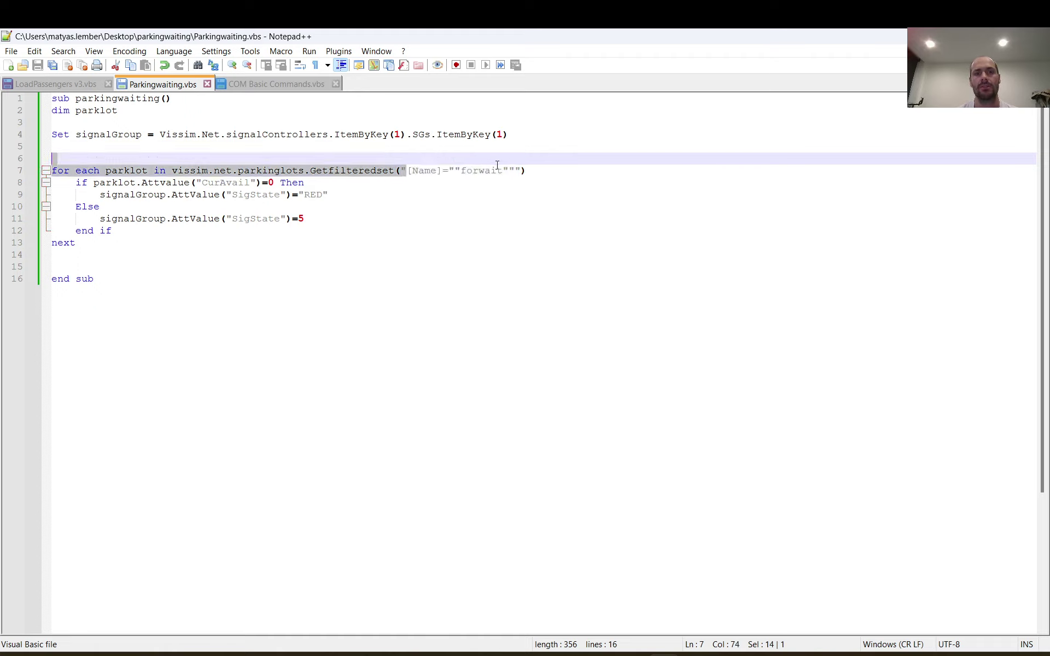
drag(406, 173, 502, 173)
click(453, 187)
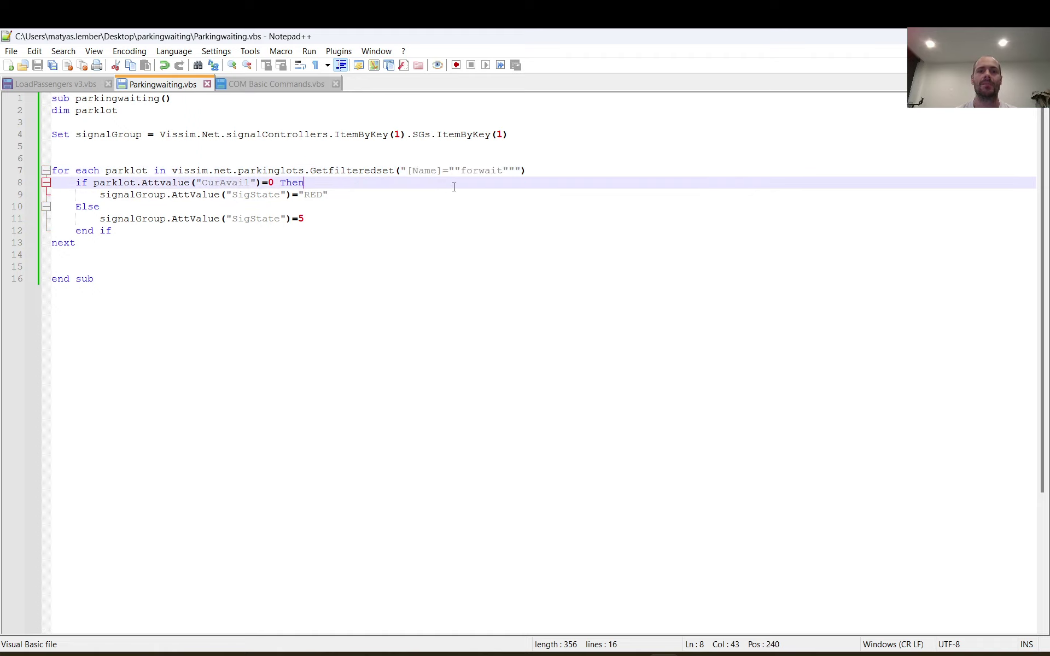
double_click(482, 172)
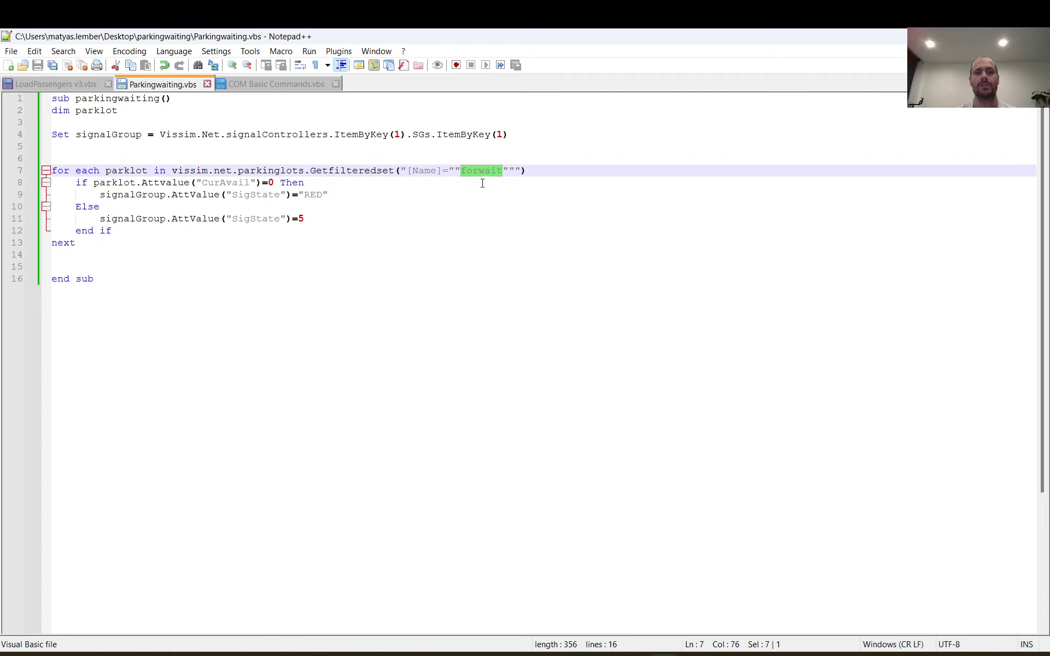
click(455, 170)
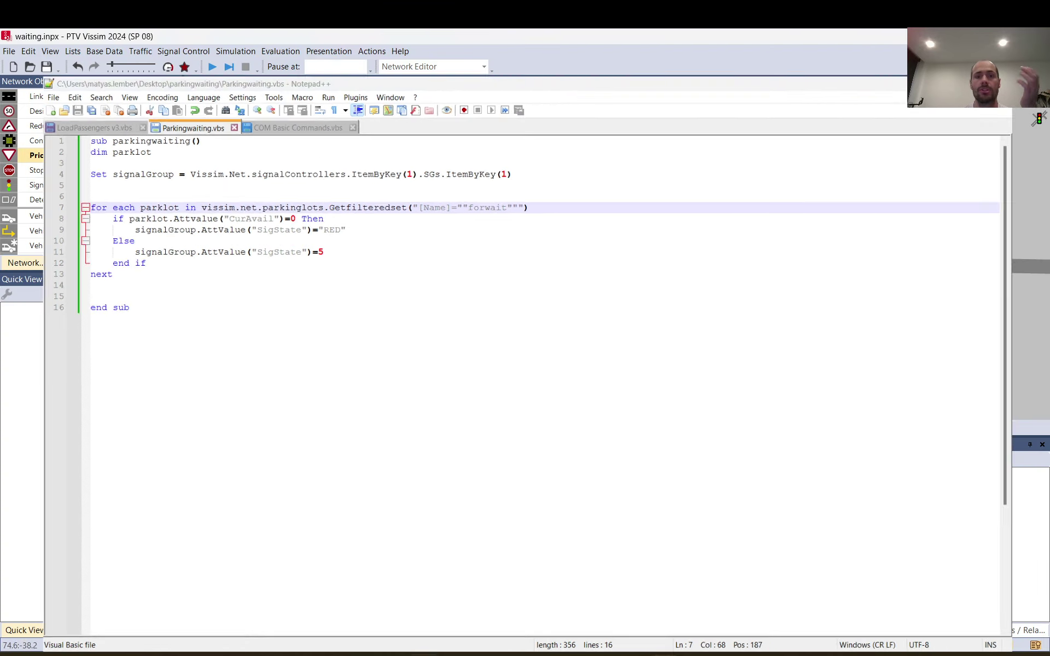
Return to Vissim, save the model changes, and run the simulation to watch vehicles fill the parking lot and queue at the signal
key(alt+Tab)
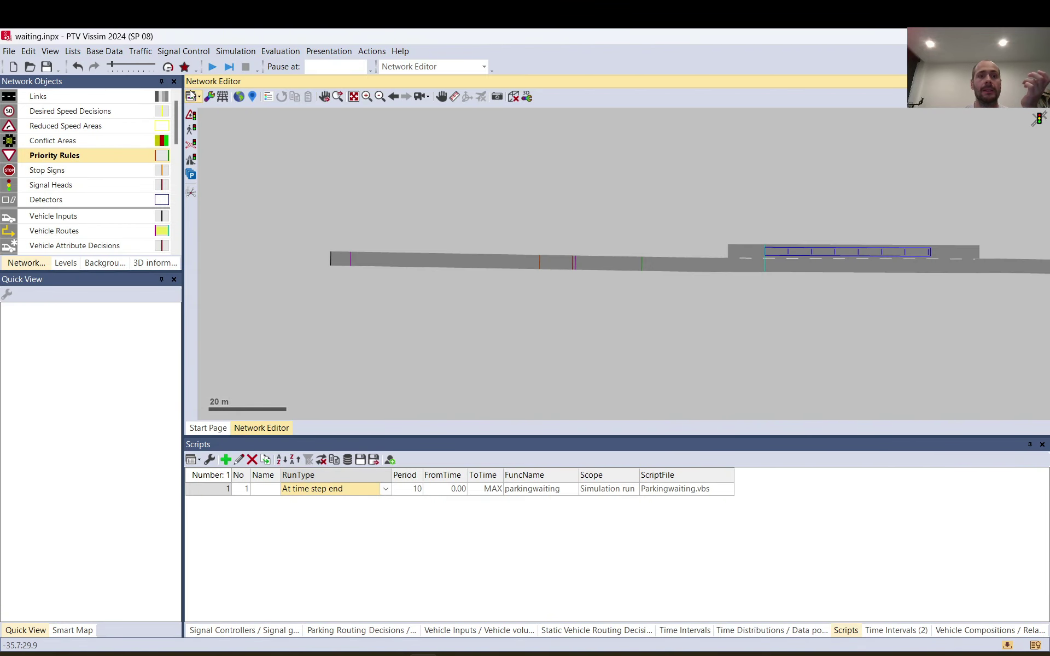
click(211, 66)
click(505, 349)
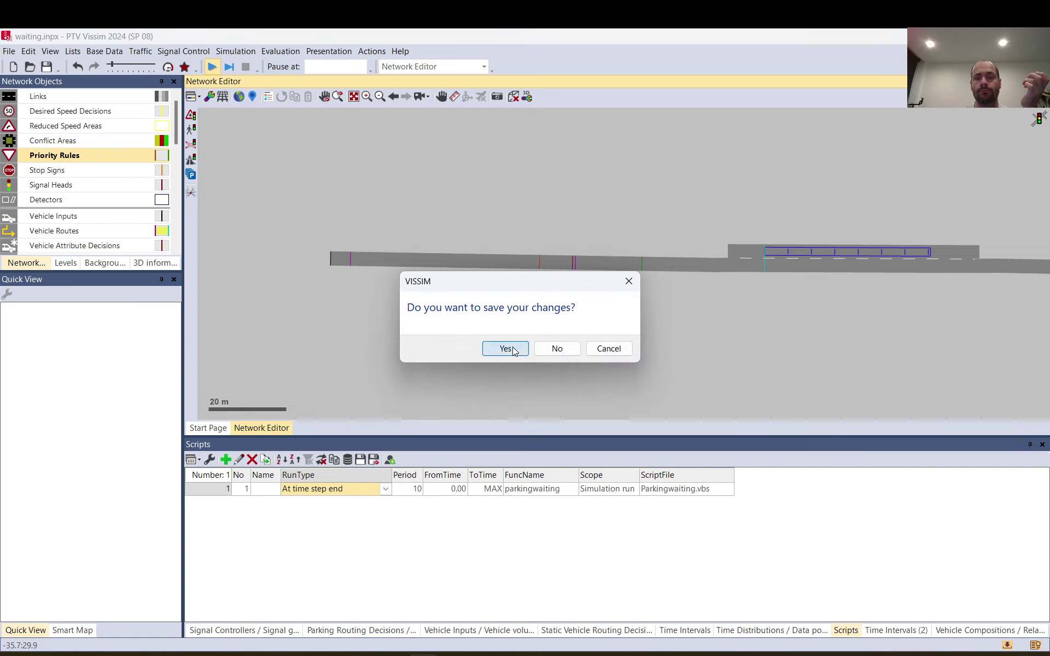
scroll(398, 225, down, 1)
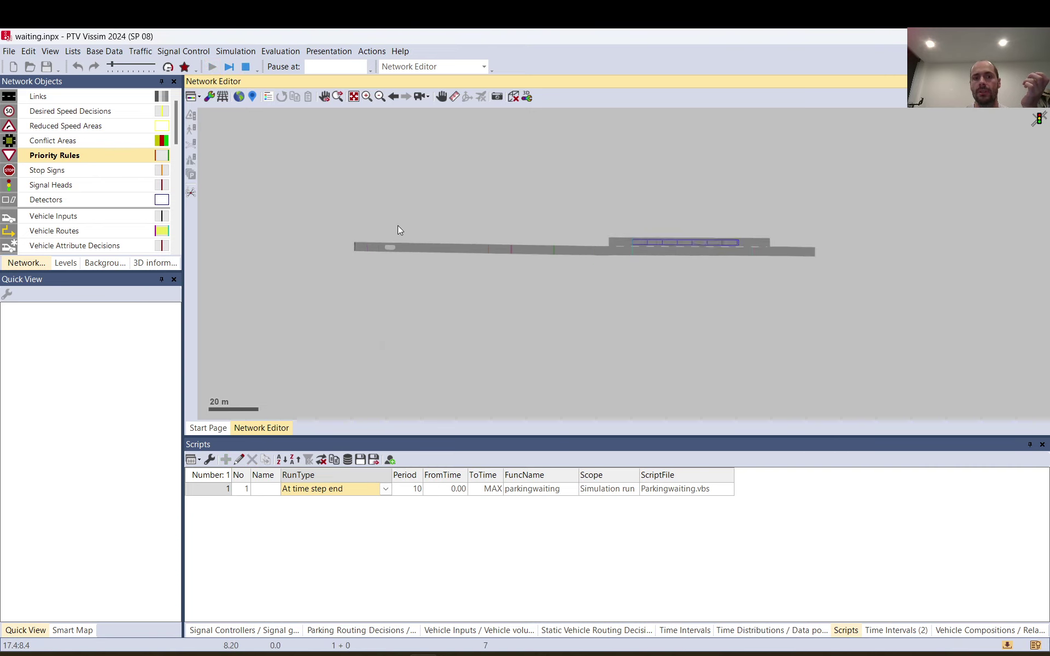
scroll(605, 221, up, 1)
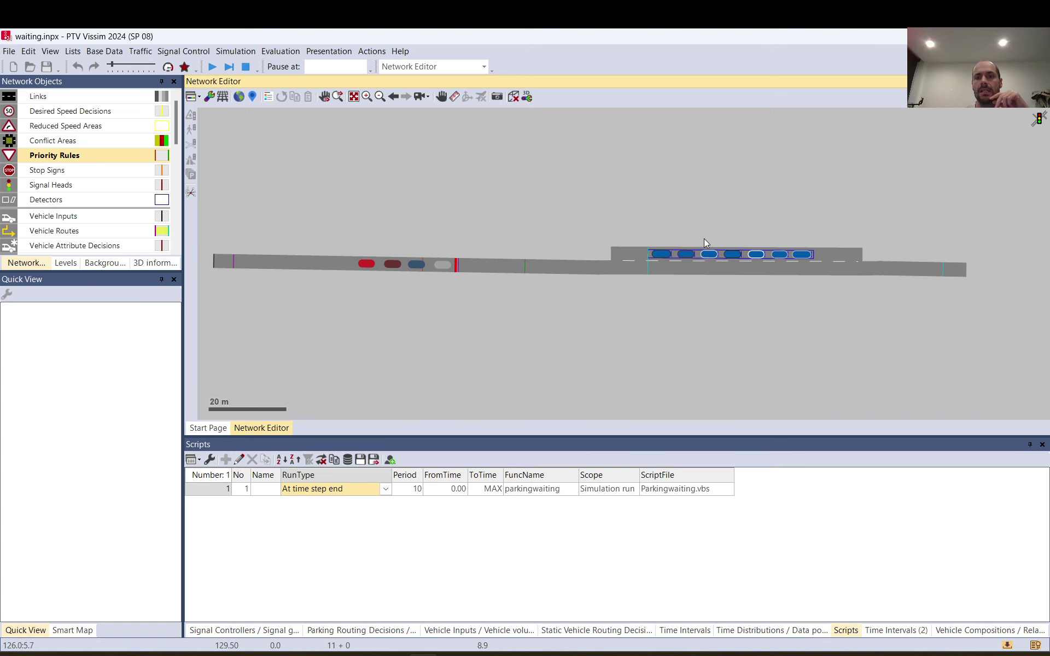
Select the forwait parking lot, advance the simulation to examine its availability and the released vehicles, and stop the run
click(700, 254)
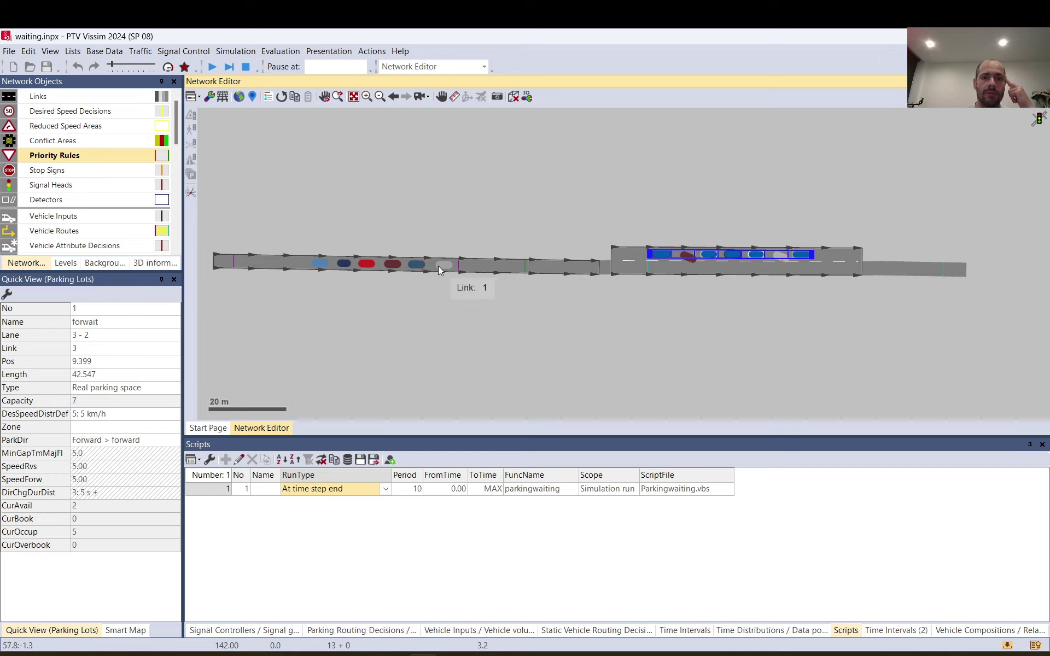
scroll(438, 266, up, 3)
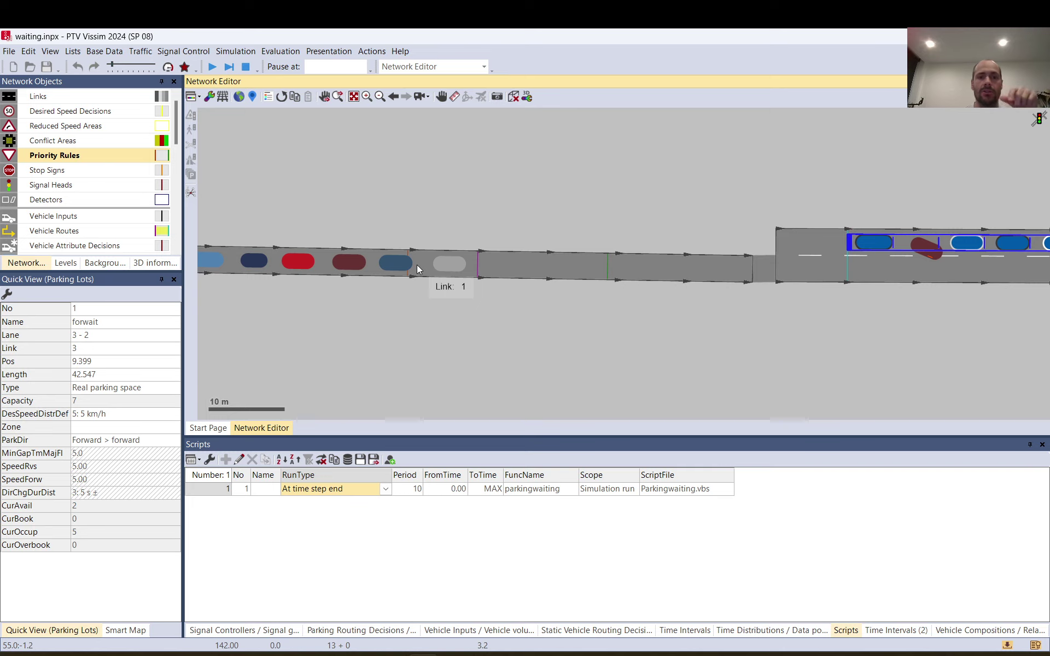
key(space)
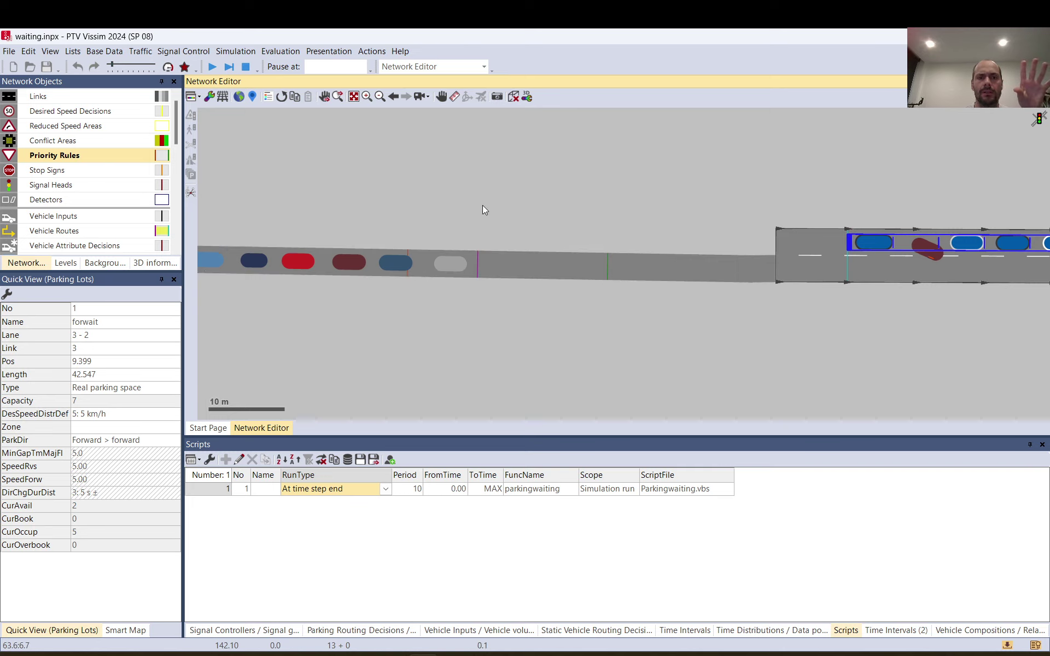
key(F5)
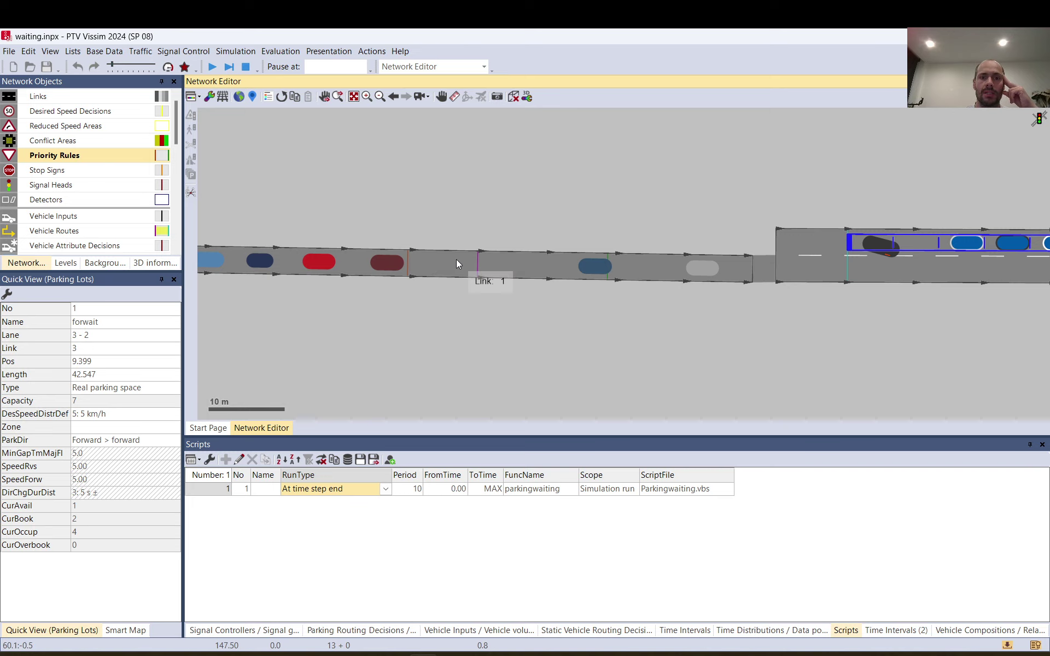
key(F5)
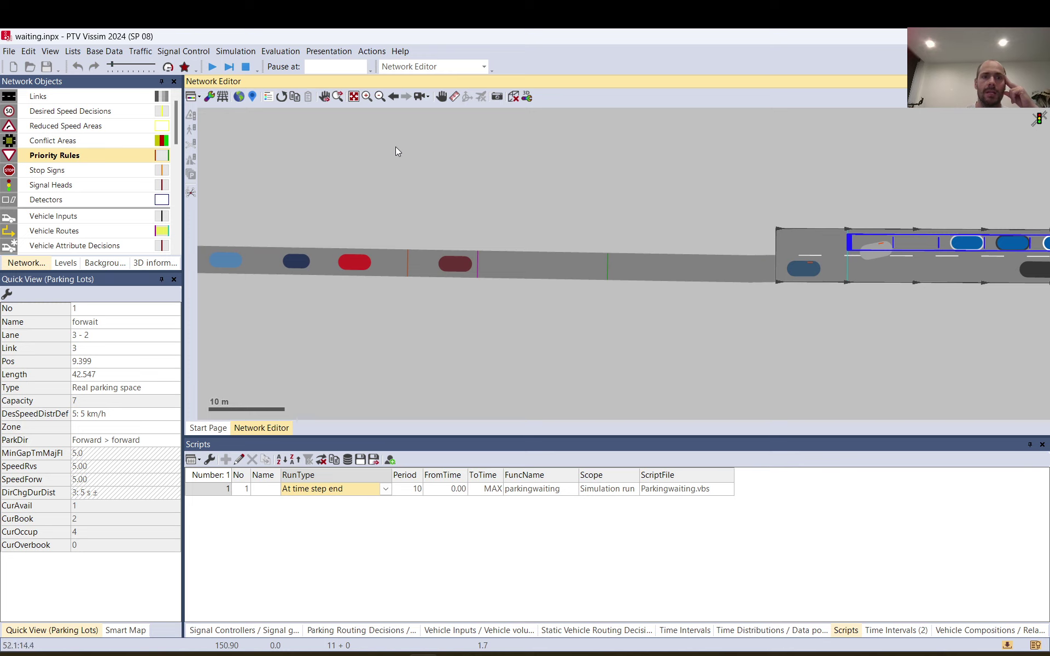
click(246, 68)
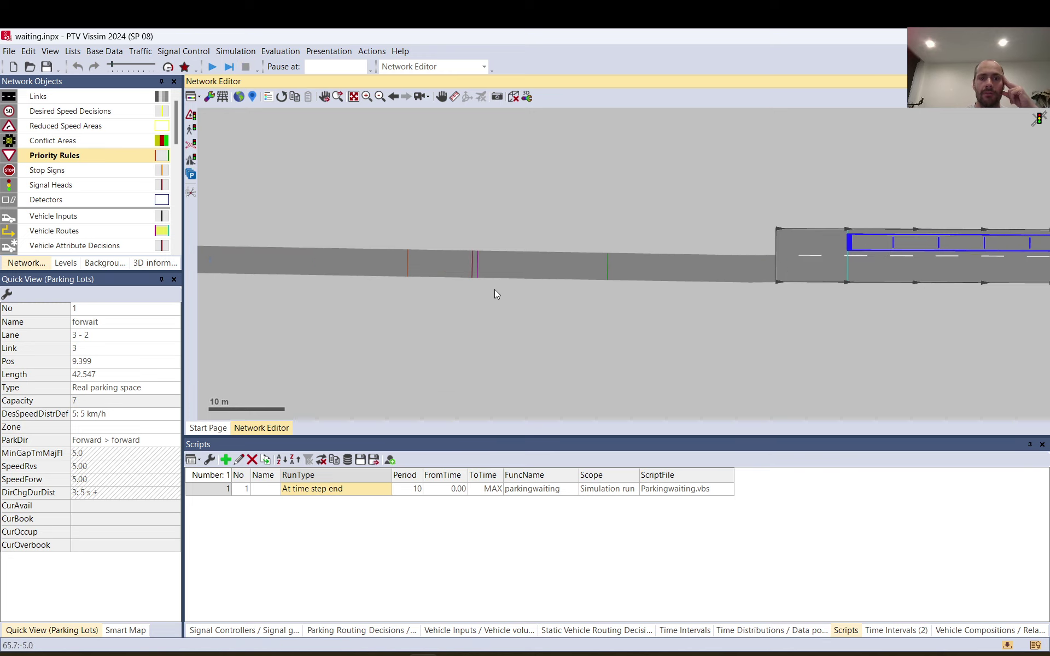
Move priority rule 1's conflict marker to about 82.4 m and its stop line to about 56.5 m along link 1
drag(608, 276, 627, 279)
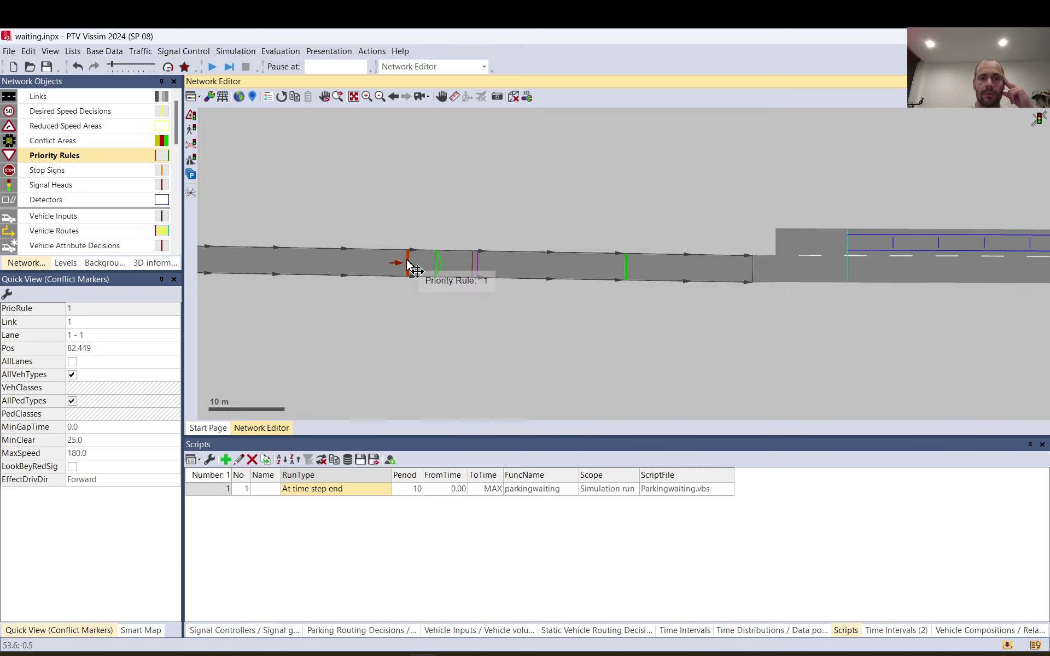
drag(408, 264, 430, 262)
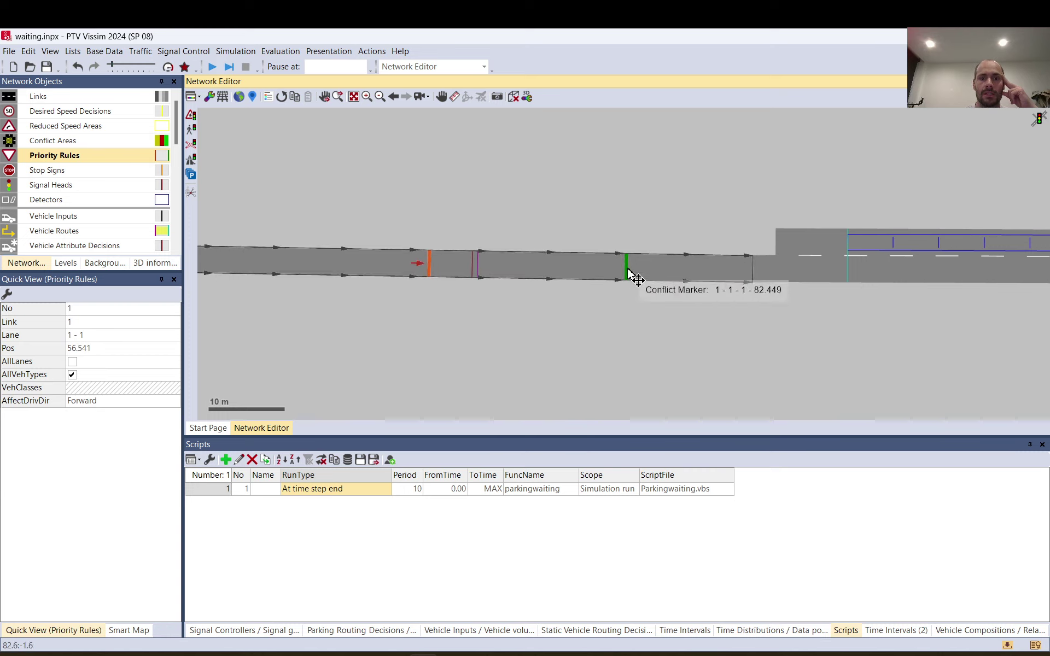
click(547, 211)
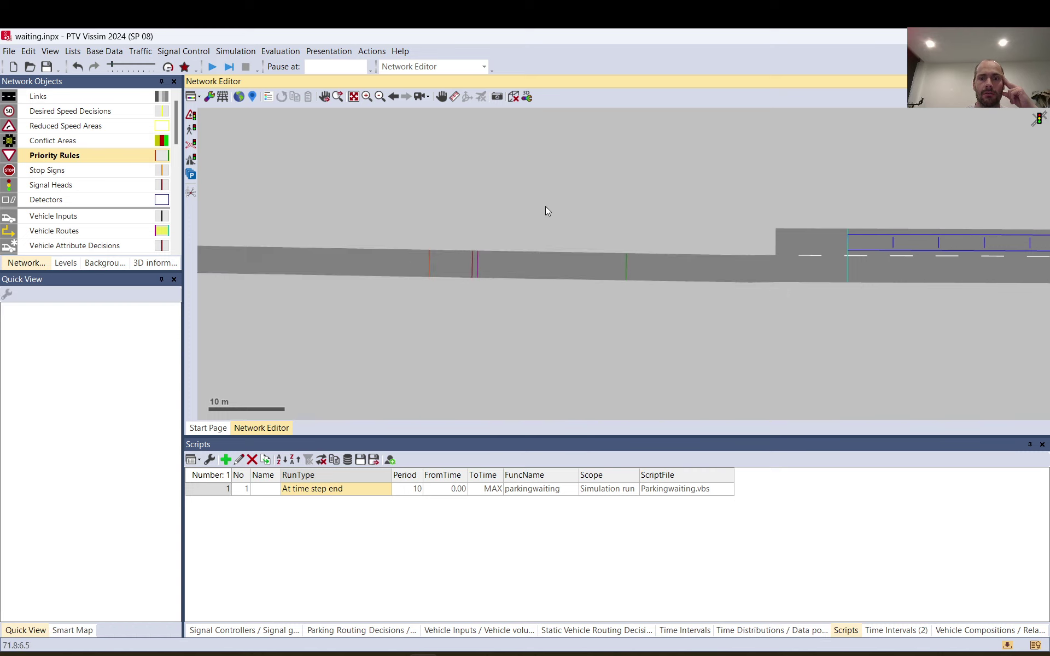
click(627, 270)
click(384, 162)
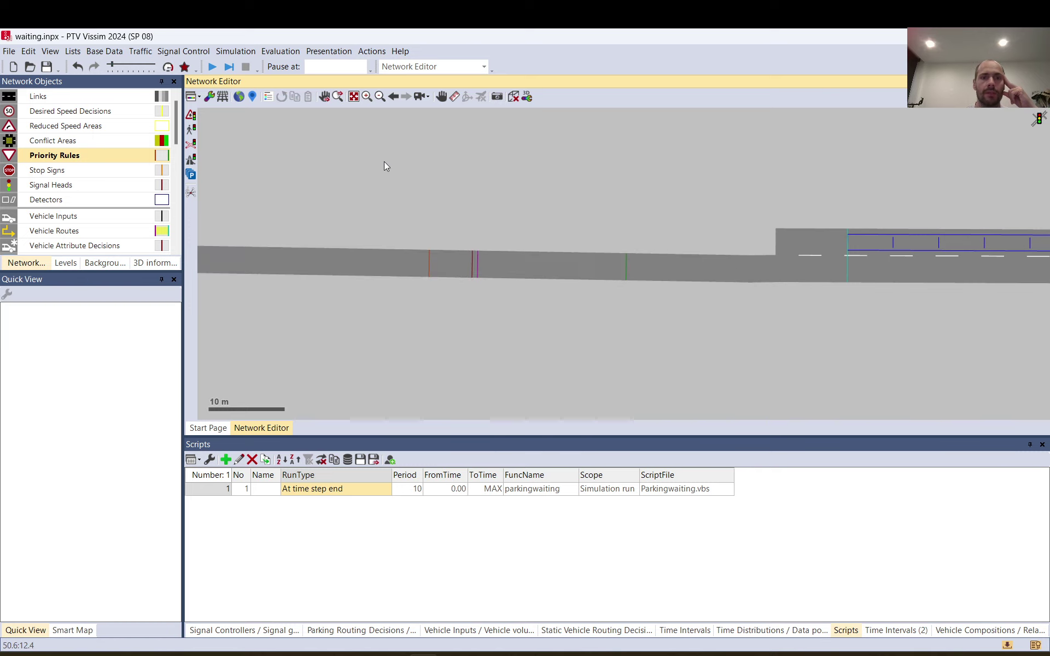
Save the priority rule changes and rerun the simulation to watch vehicles waiting at the signal for a free parking space
click(215, 70)
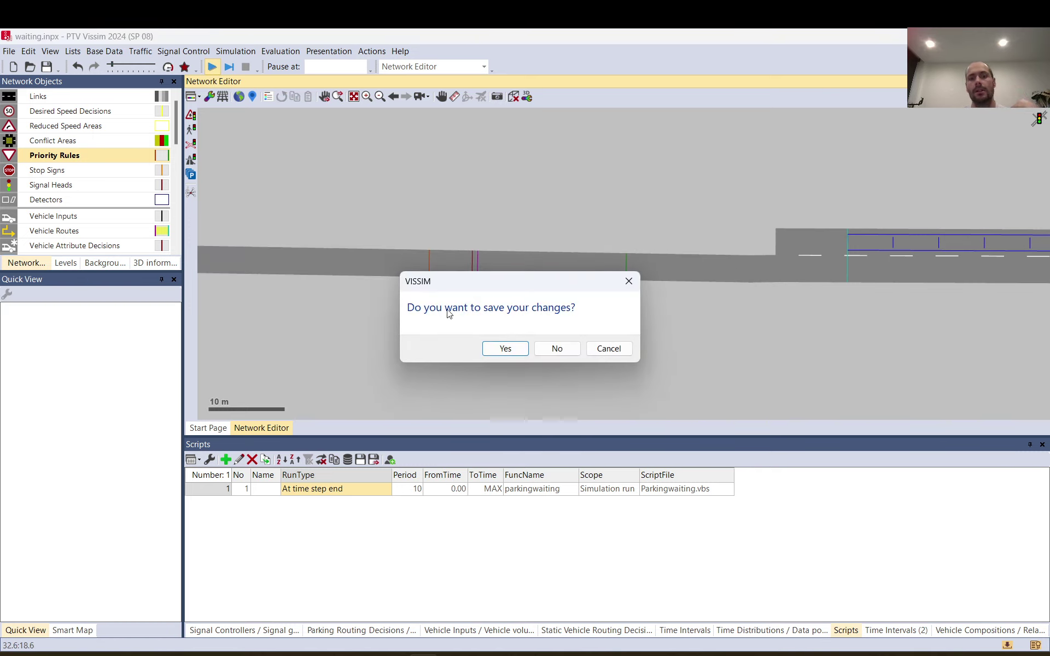
click(516, 350)
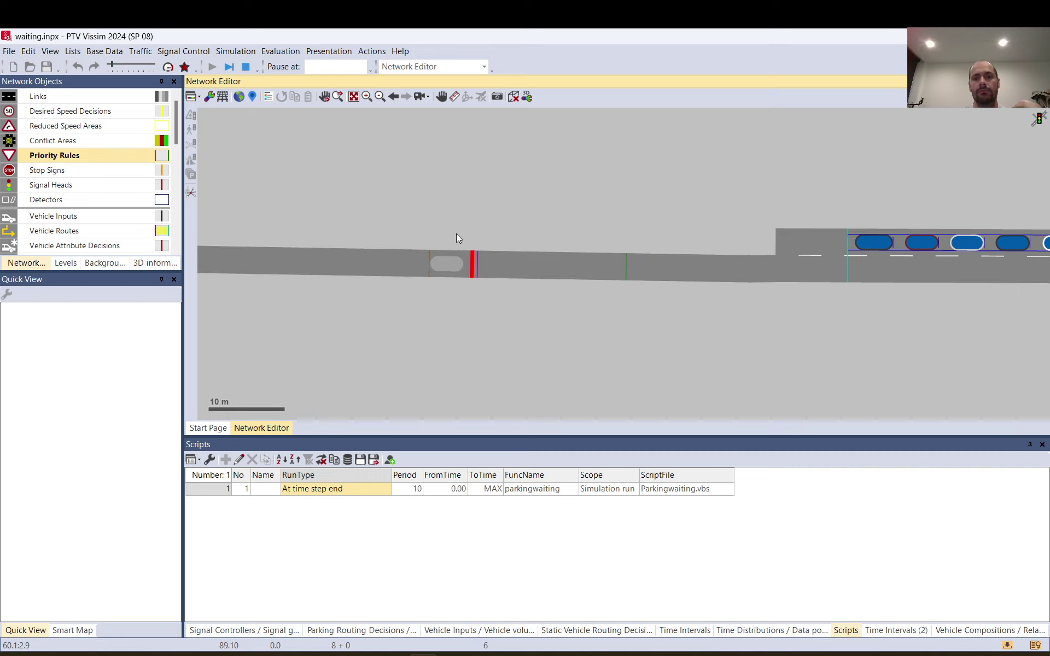
scroll(457, 235, down, 2)
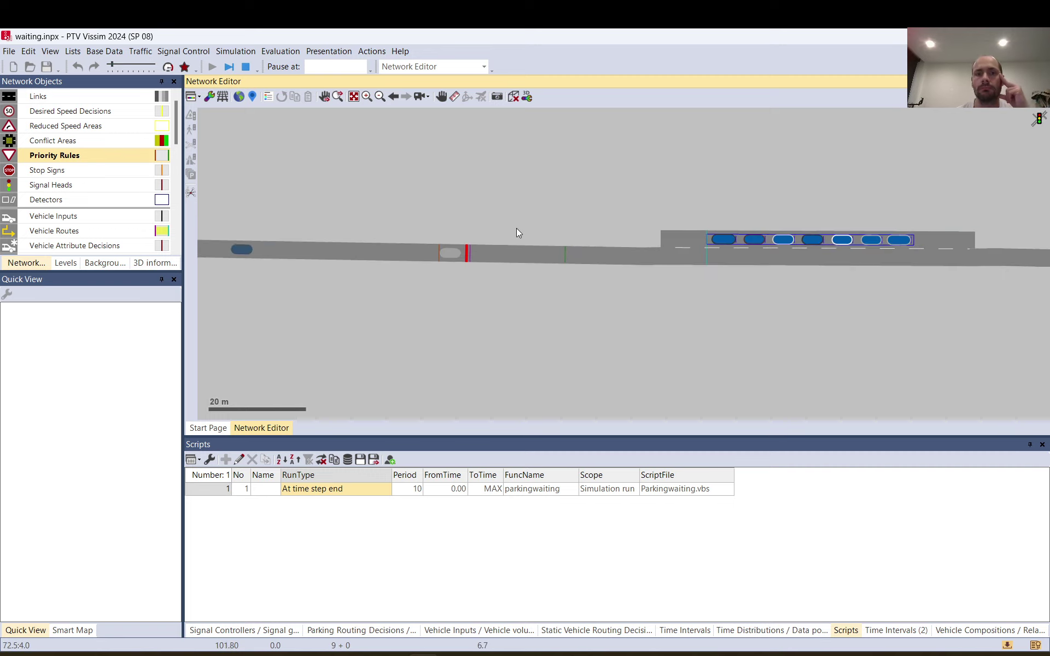